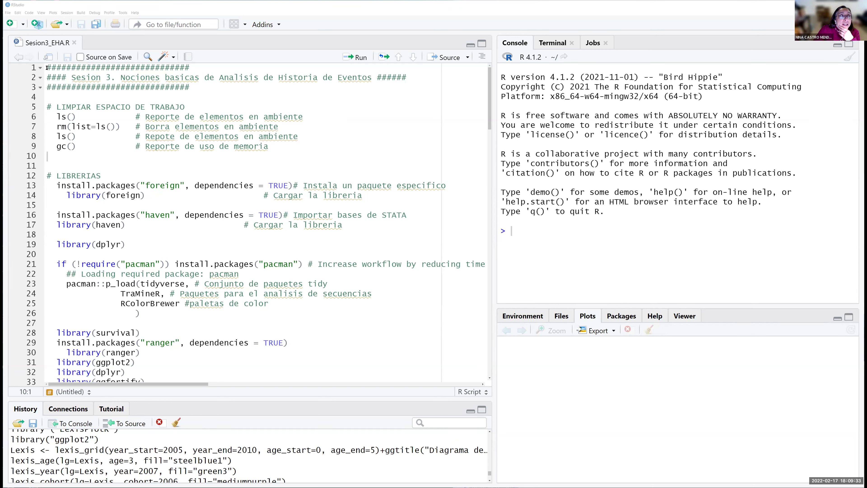
Run the workspace-cleanup section and the LIBRERIAS section of Sesion3_EHA.R, from install.packages("foreign") through library(survminer).
drag(47, 67, 47, 166)
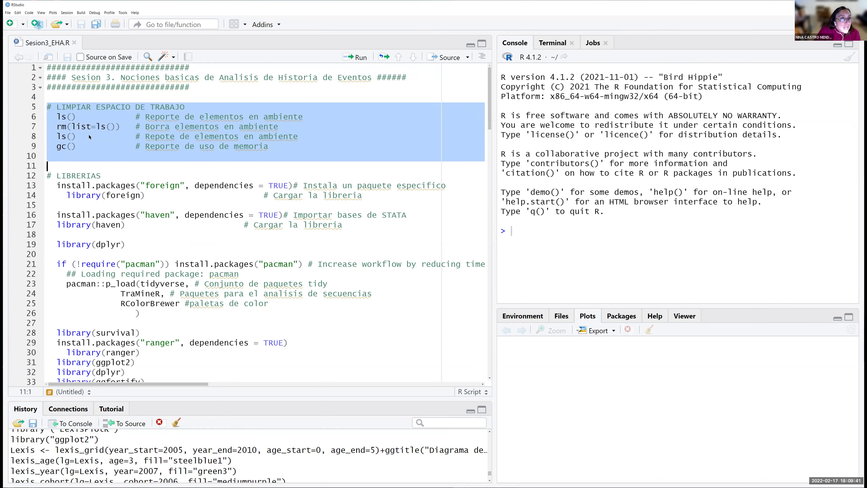
click(353, 58)
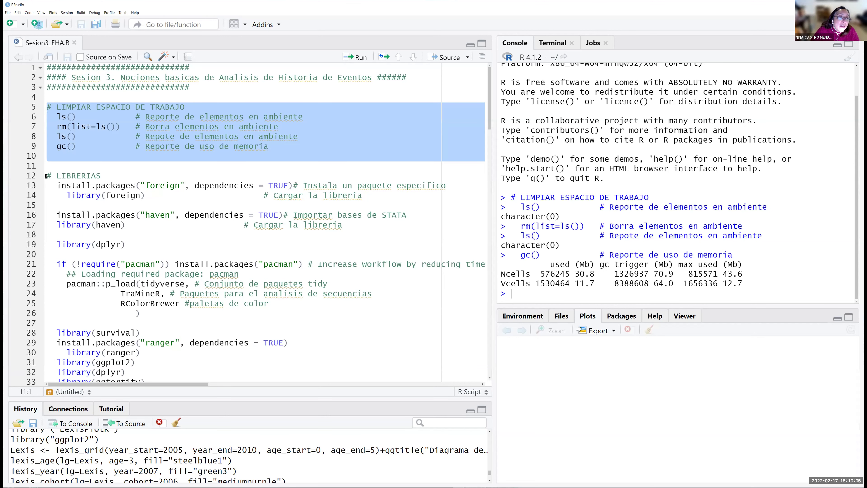
drag(46, 175, 185, 148)
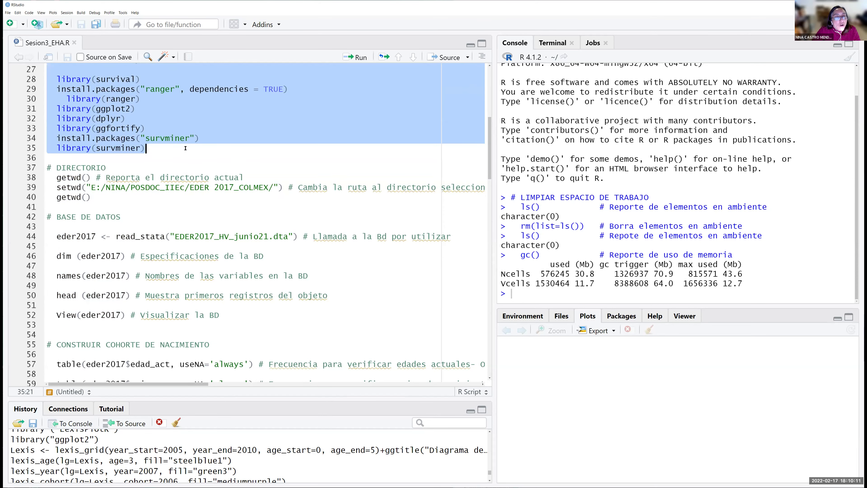
scroll(193, 163, up, 6)
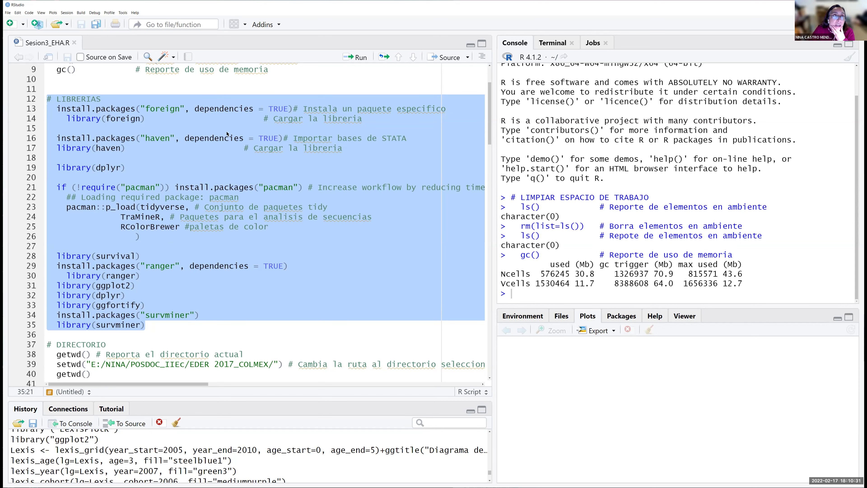
click(359, 58)
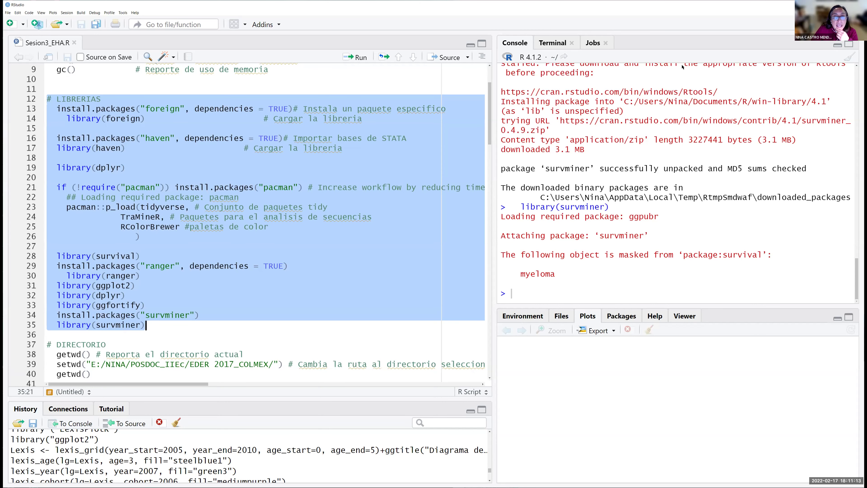
Examine the folder path and its forward slashes in the setwd line of the DIRECTORIO section.
scroll(260, 228, down, 2)
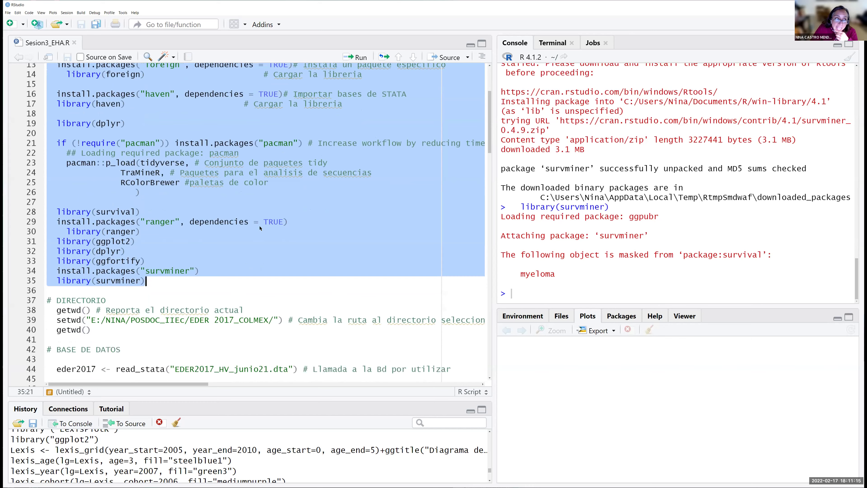
scroll(260, 227, down, 7)
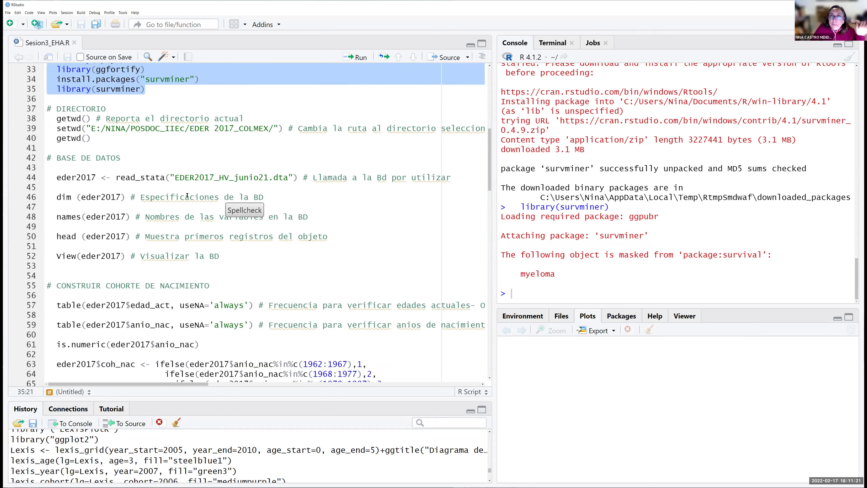
click(104, 139)
drag(91, 129, 279, 128)
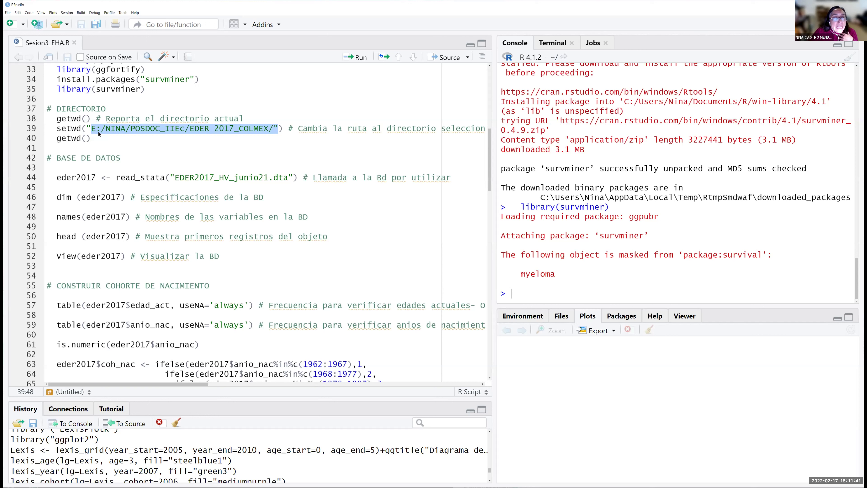
click(116, 131)
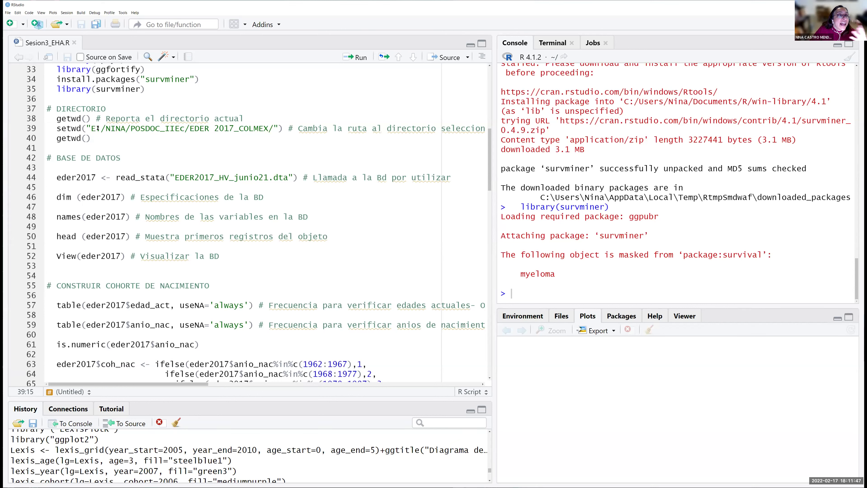
drag(88, 127, 276, 126)
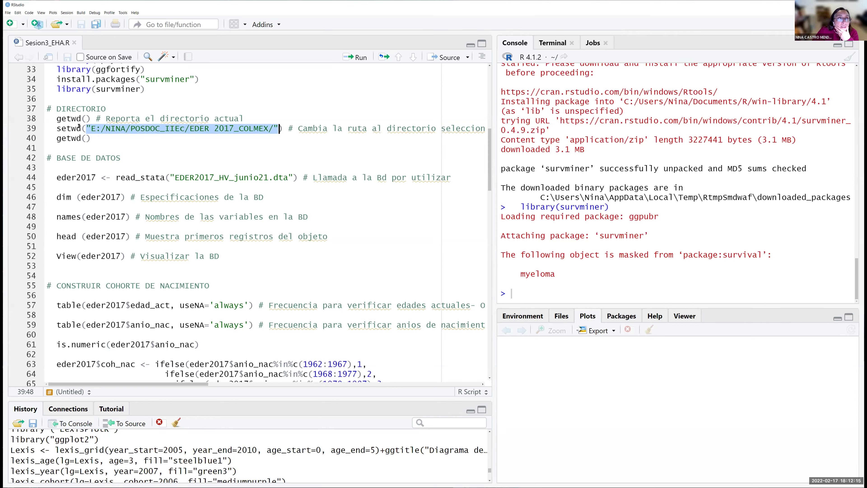
click(110, 130)
drag(99, 128, 105, 129)
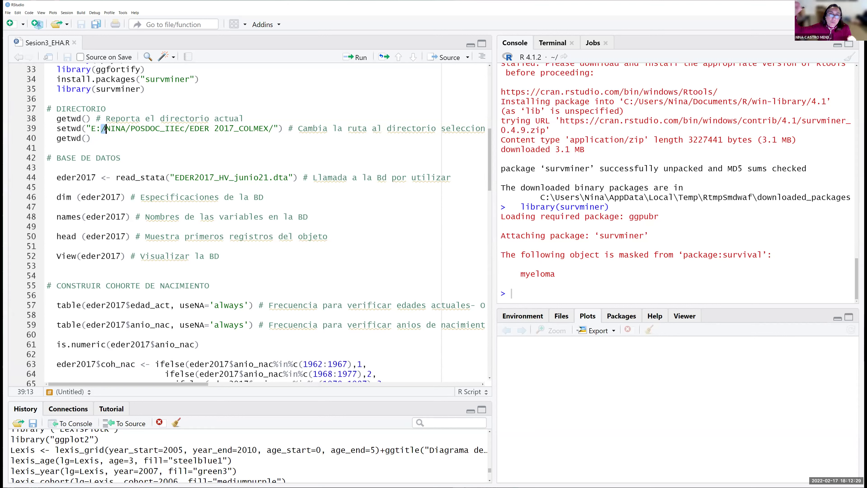
click(81, 146)
scroll(87, 161, down, 1)
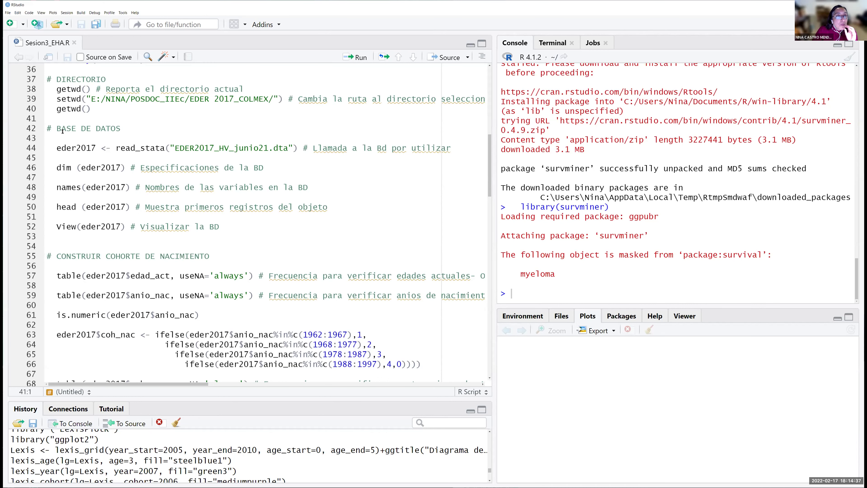
Review the install.packages("ranger", dependencies = TRUE) line in the LIBRERIAS section and return to the BASE DE DATOS section.
scroll(68, 101, up, 6)
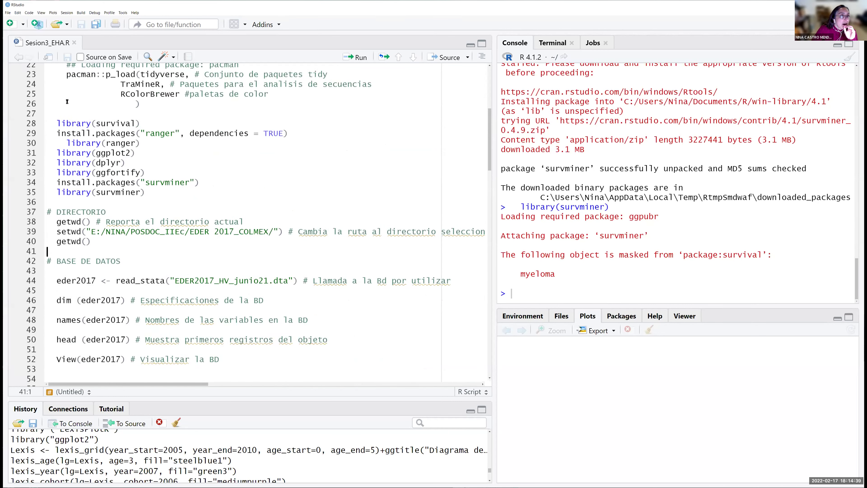
drag(58, 177, 312, 174)
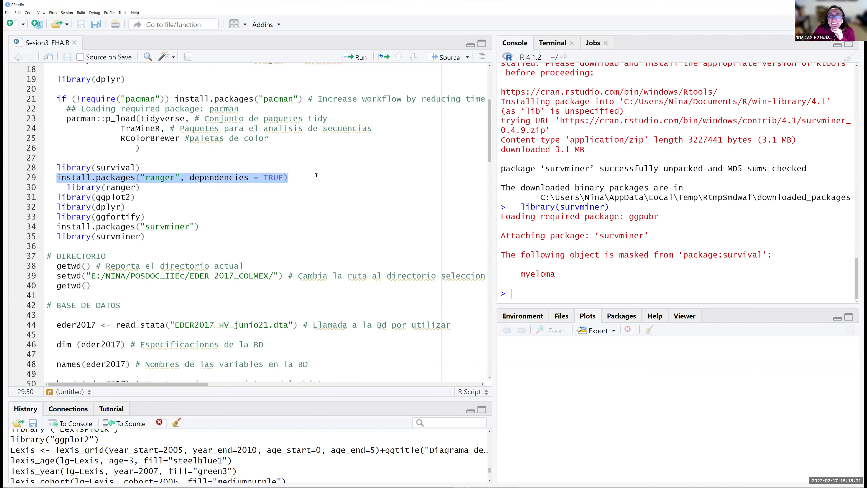
scroll(266, 299, down, 2)
scroll(266, 299, down, 3)
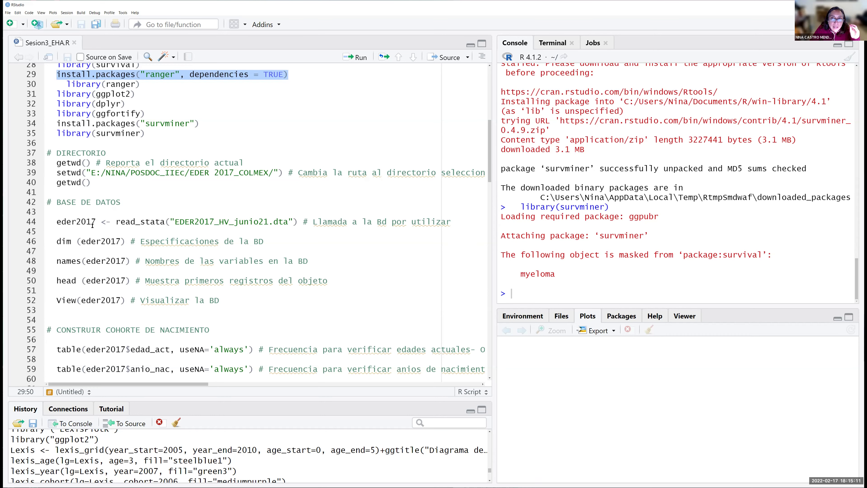
scroll(92, 225, down, 2)
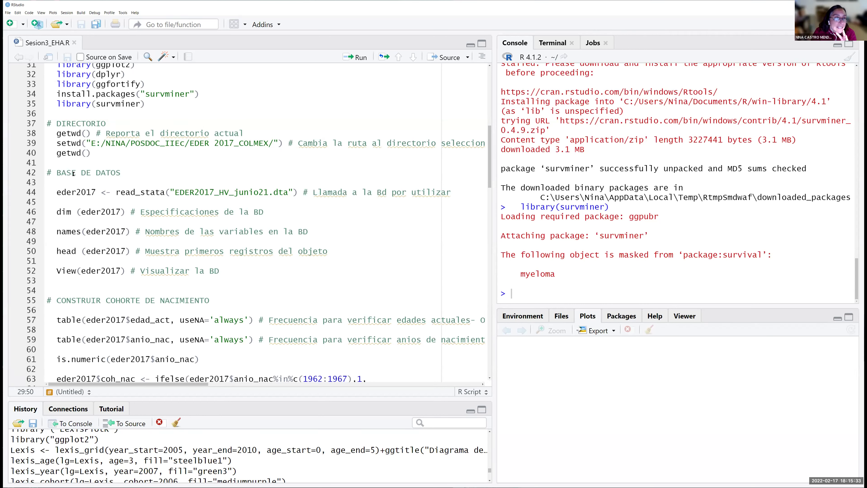
Try to load EDER2017_HV_junio21.dta into eder2017 by running the read_stata line.
drag(53, 192, 103, 194)
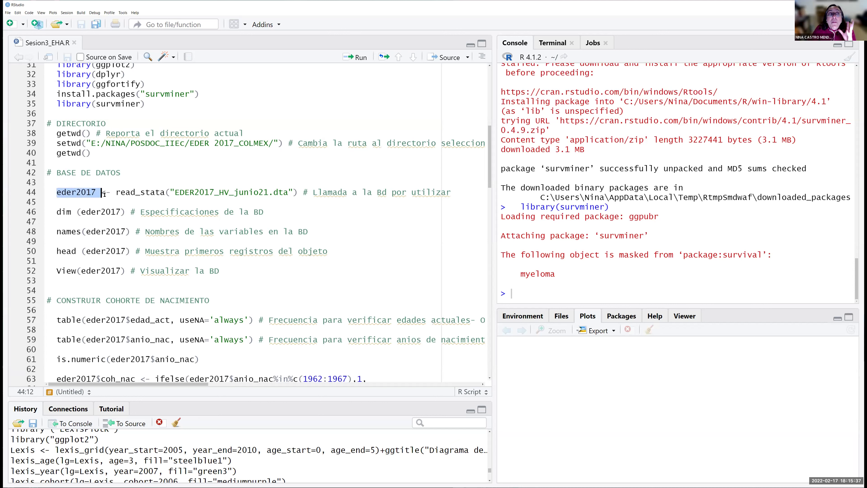
drag(116, 193, 162, 192)
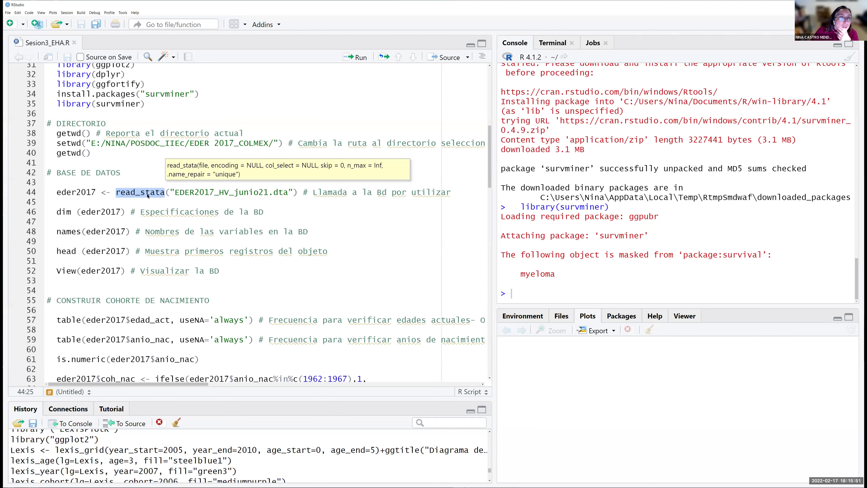
mouse_move(140, 191)
mouse_down()
mouse_move(161, 192)
mouse_move(125, 192)
mouse_move(152, 192)
mouse_up()
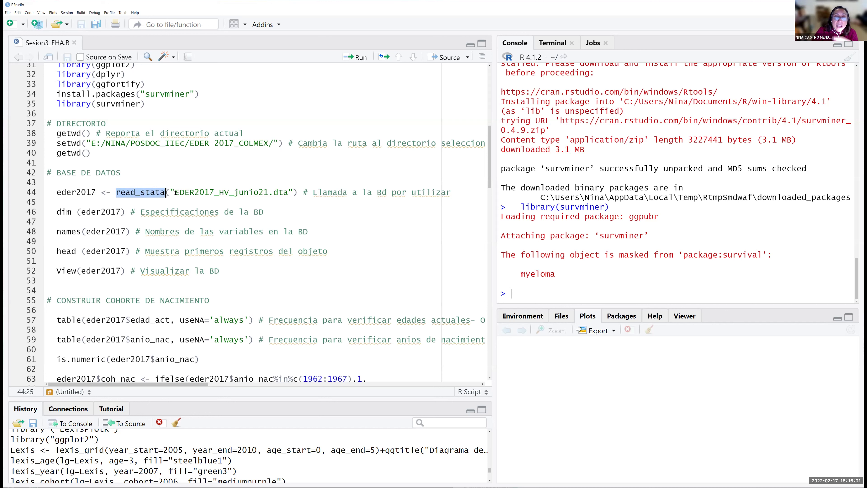
click(342, 192)
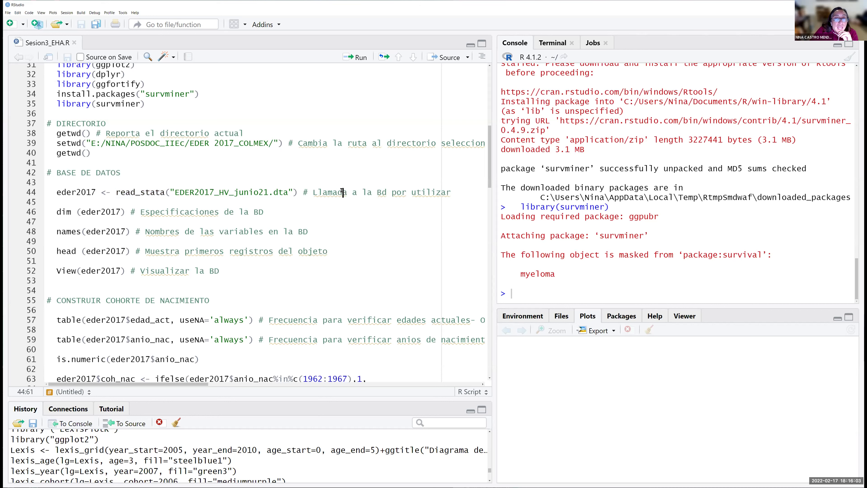
drag(57, 192, 317, 192)
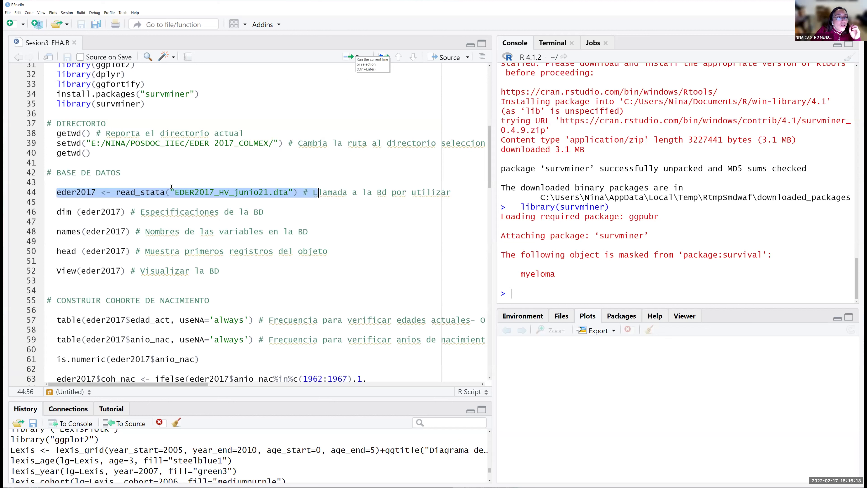
click(162, 193)
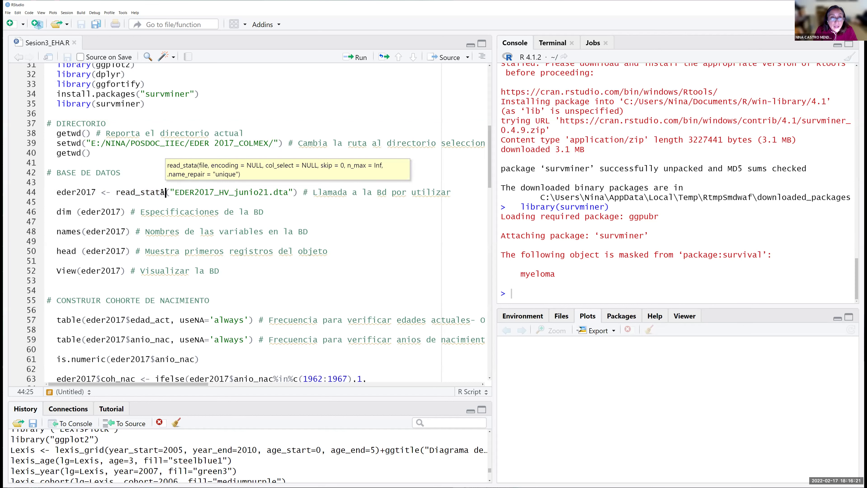
key(ctrl+Return)
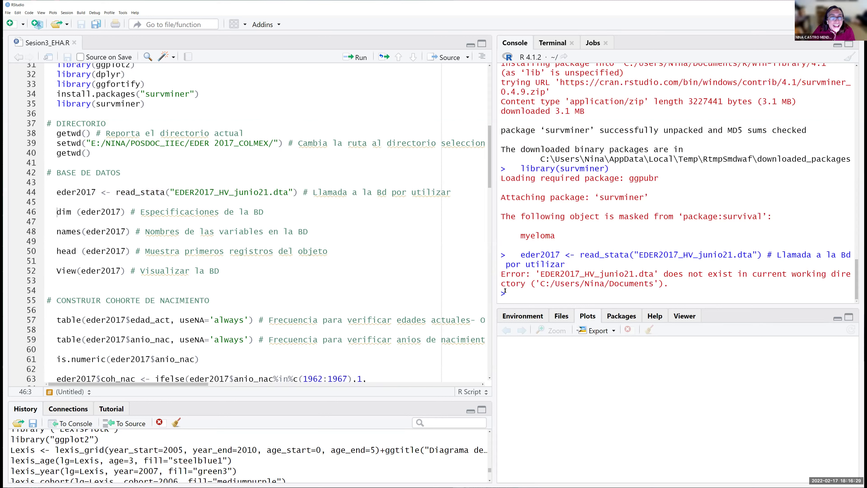
Run the setwd line to make EDER 2017_COLMEX the working directory, and load EDER2017_HV_junio21.dta into eder2017 with read_stata.
click(91, 143)
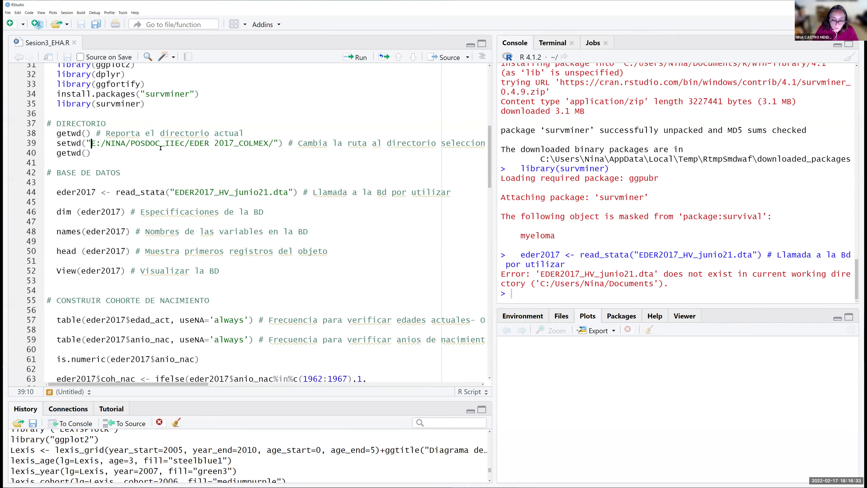
key(ctrl+Return)
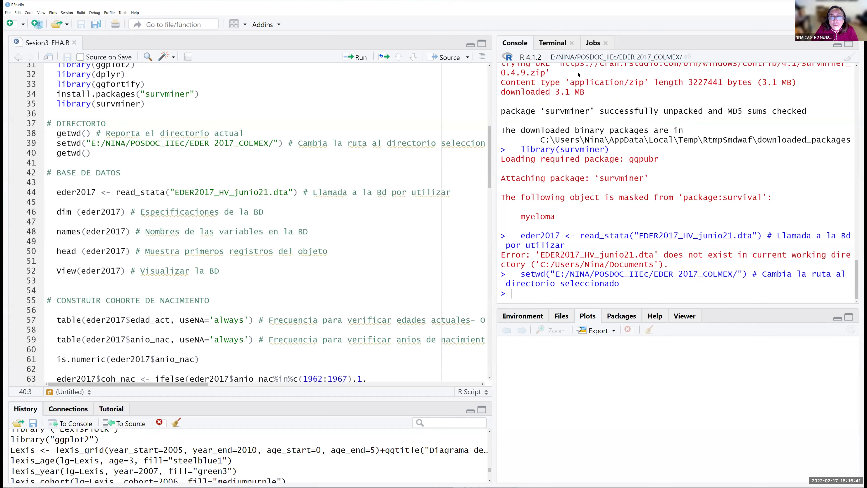
drag(502, 252, 529, 251)
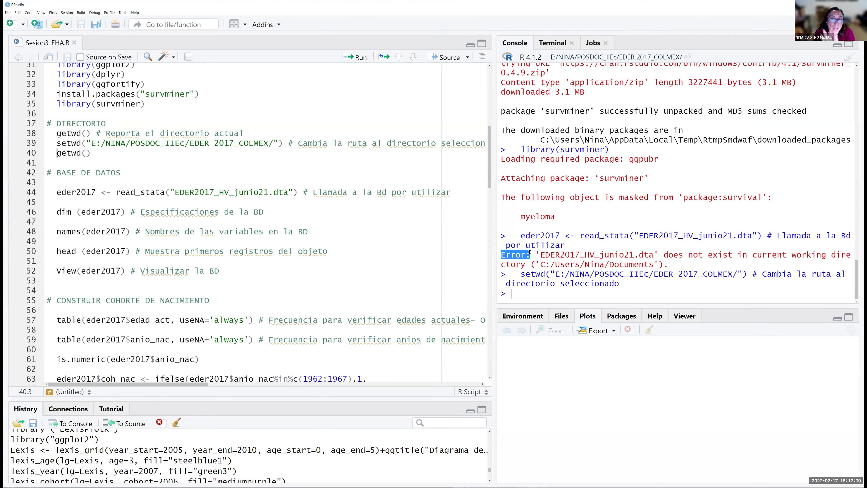
click(557, 298)
click(92, 192)
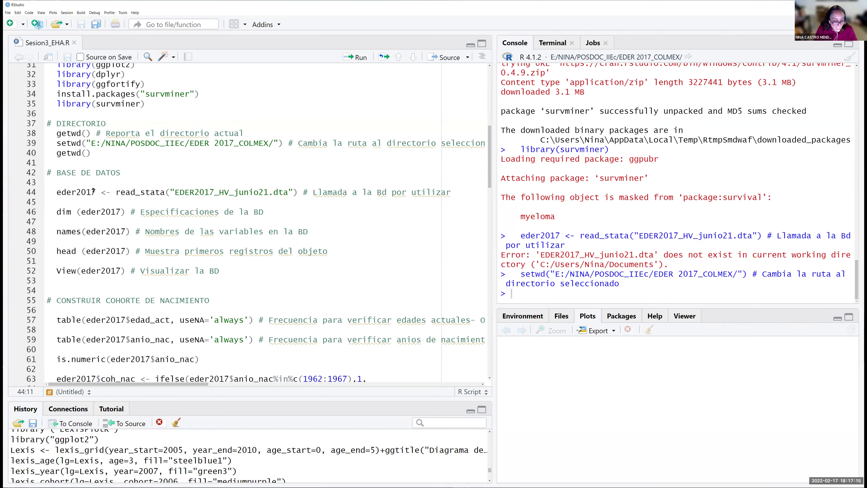
key(ctrl+Return)
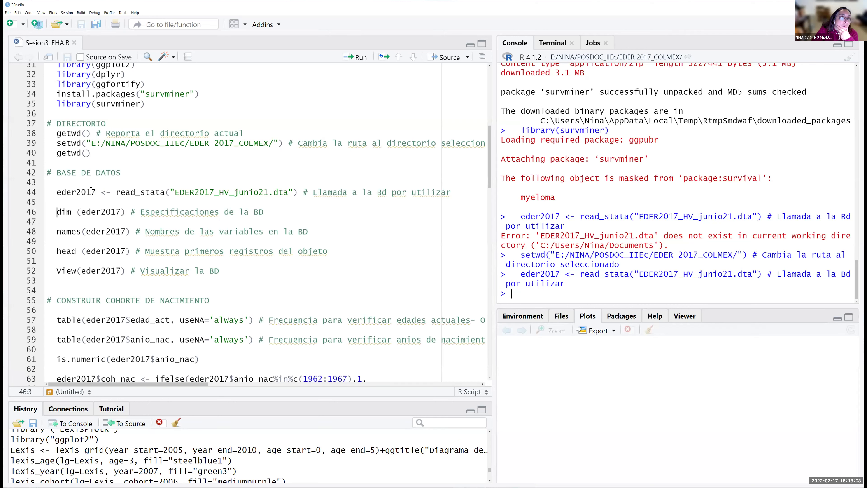
Run the dim, names, head and View commands on eder2017 to inspect the database.
drag(96, 192, 55, 193)
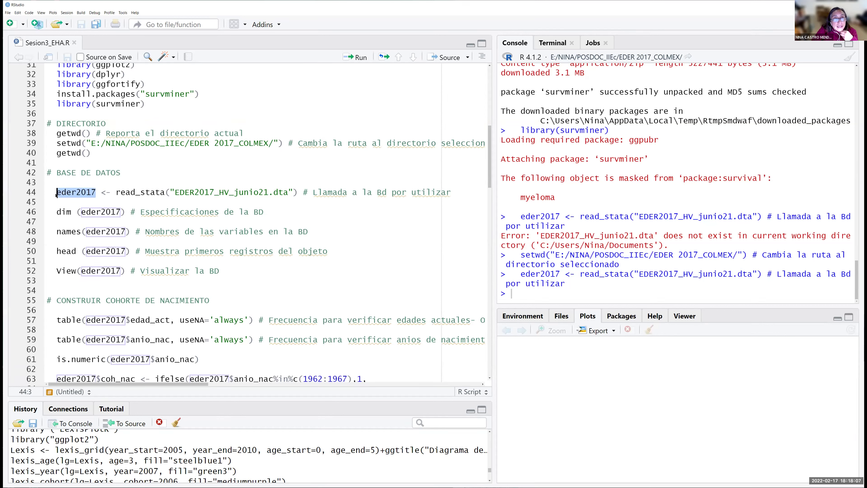
click(61, 212)
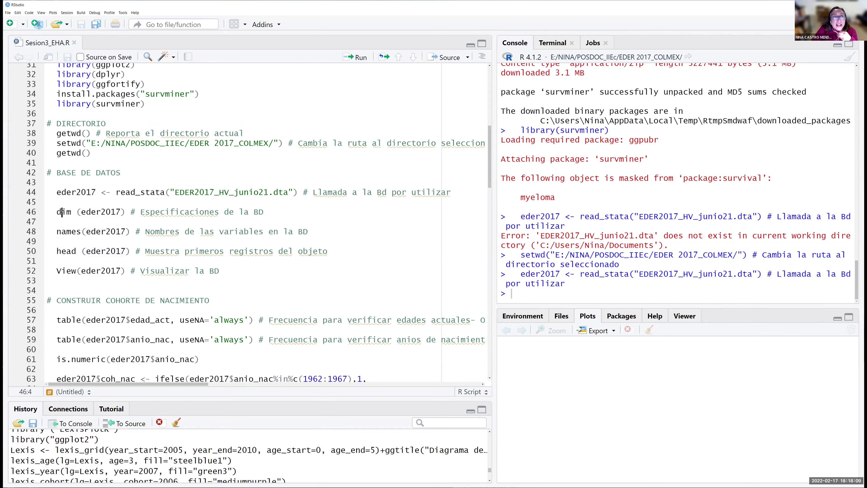
click(57, 211)
drag(58, 211, 82, 232)
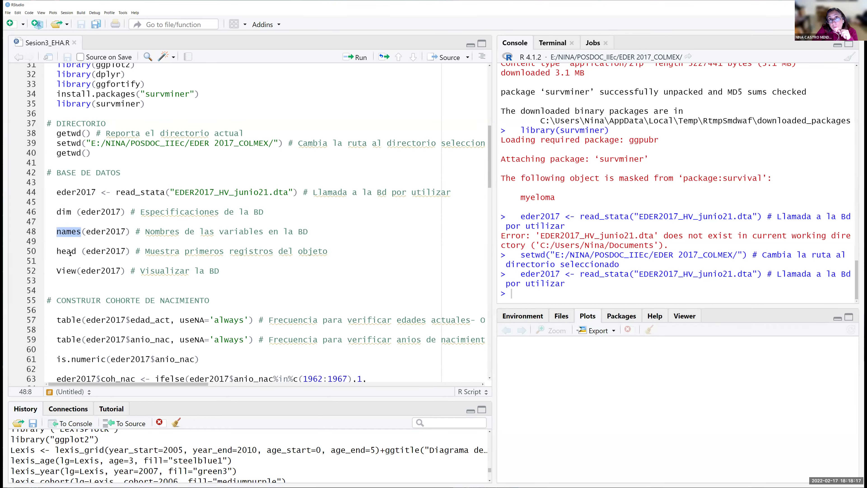
drag(55, 251, 77, 251)
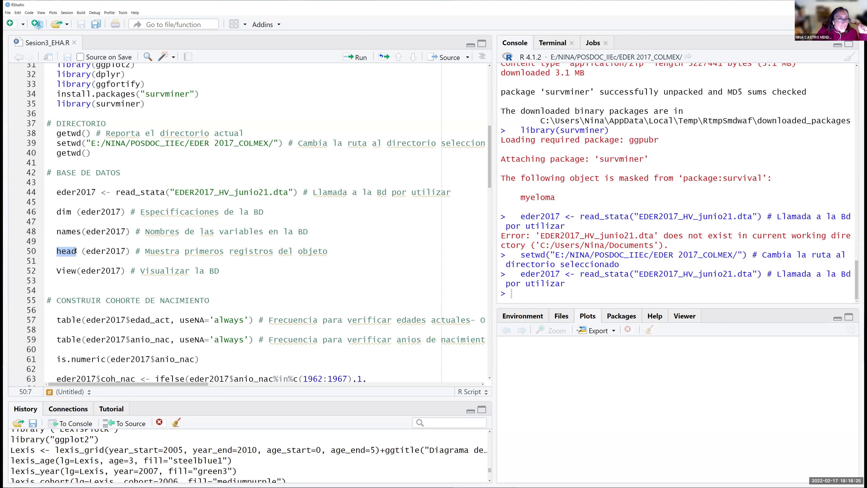
double_click(61, 270)
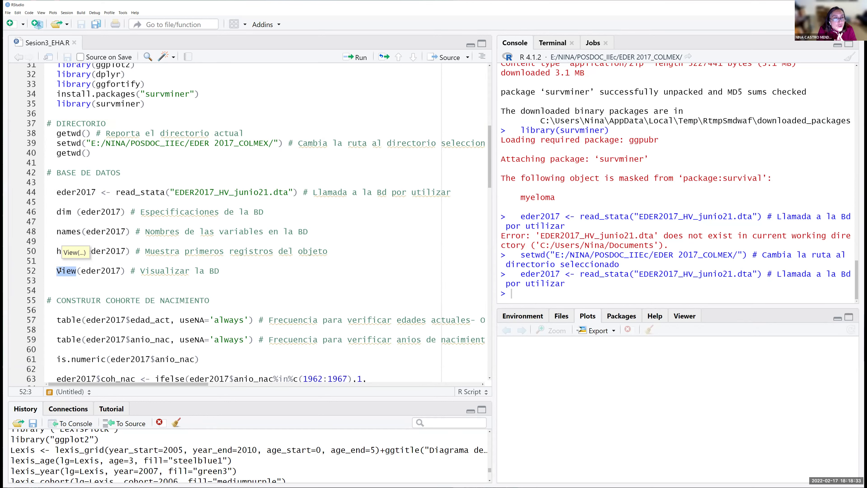
drag(47, 212, 232, 269)
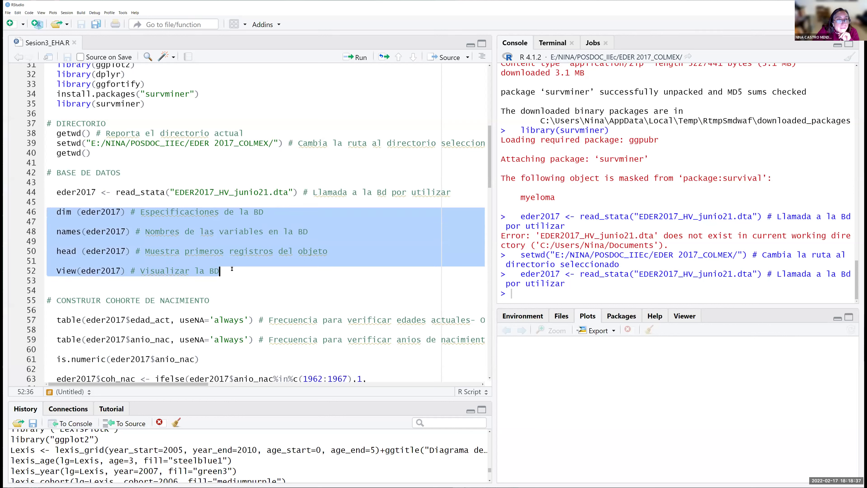
click(358, 57)
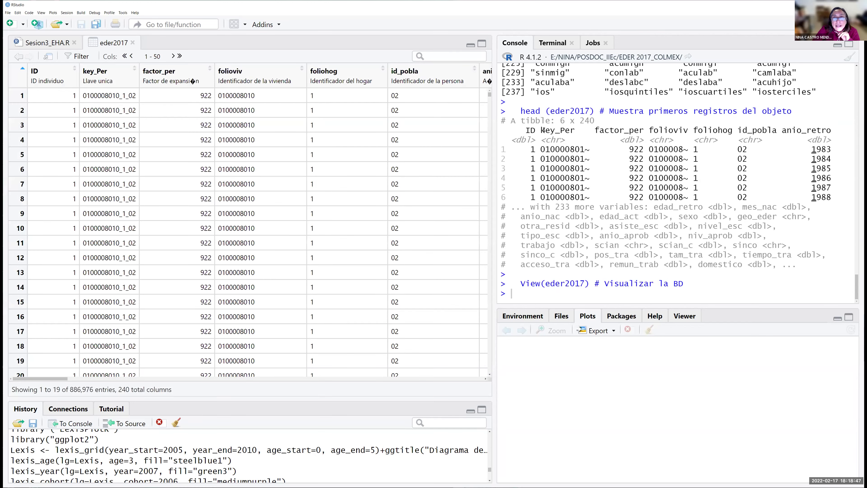
Review the names(eder2017) output in the console, from ID and factor_per through to the iosterciles variable.
scroll(543, 129, up, 10)
scroll(543, 130, up, 10)
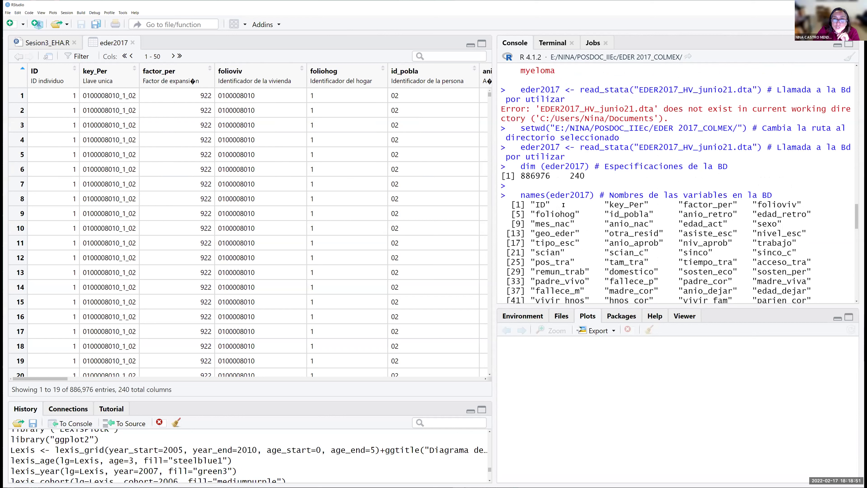
drag(522, 195, 773, 197)
scroll(695, 227, down, 2)
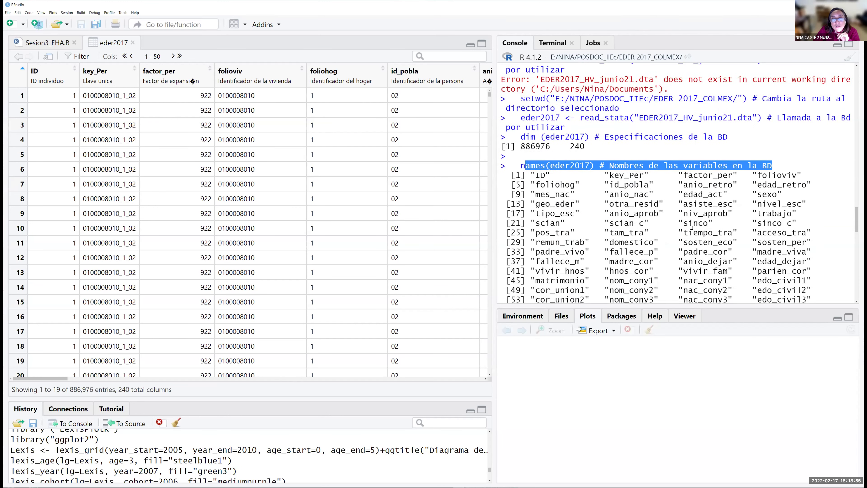
drag(535, 160, 732, 161)
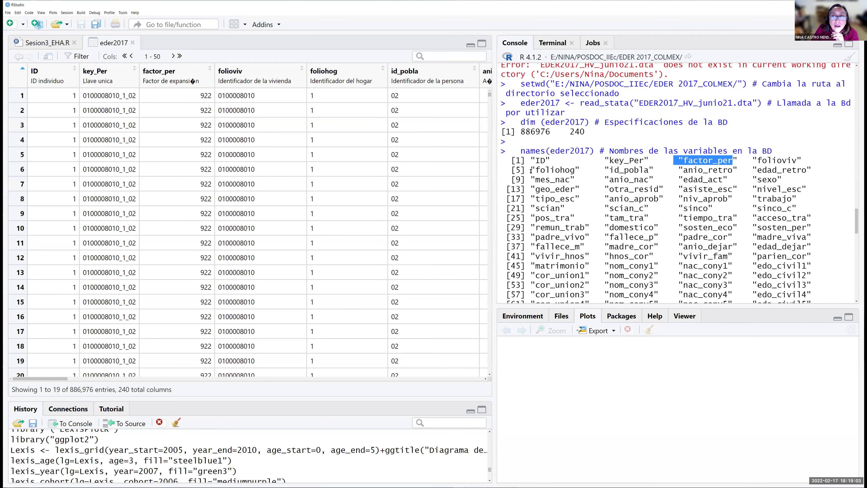
scroll(630, 235, down, 8)
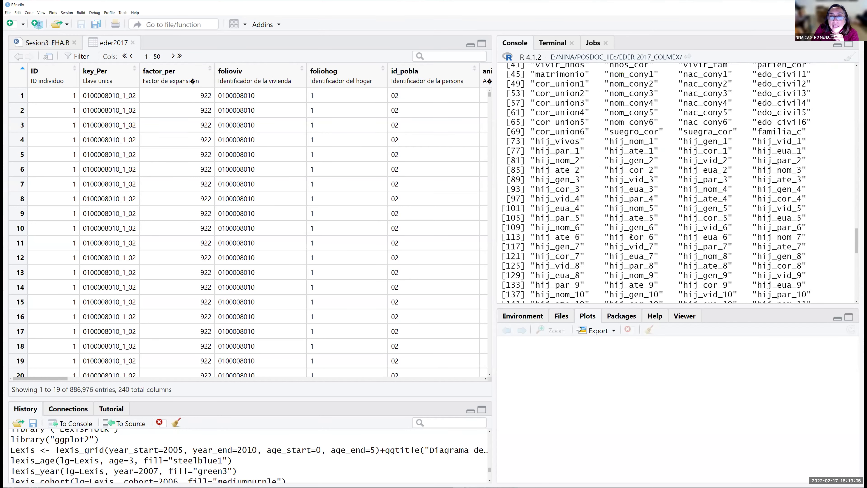
scroll(631, 235, down, 3)
scroll(631, 235, down, 5)
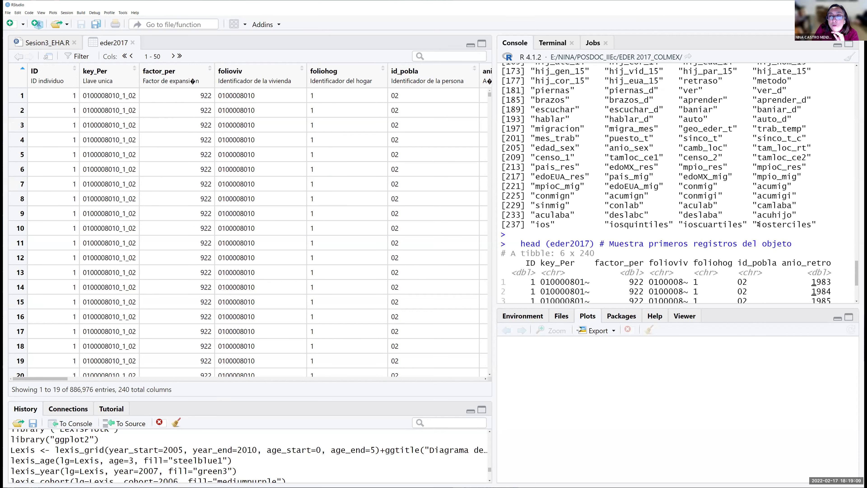
drag(757, 224, 808, 224)
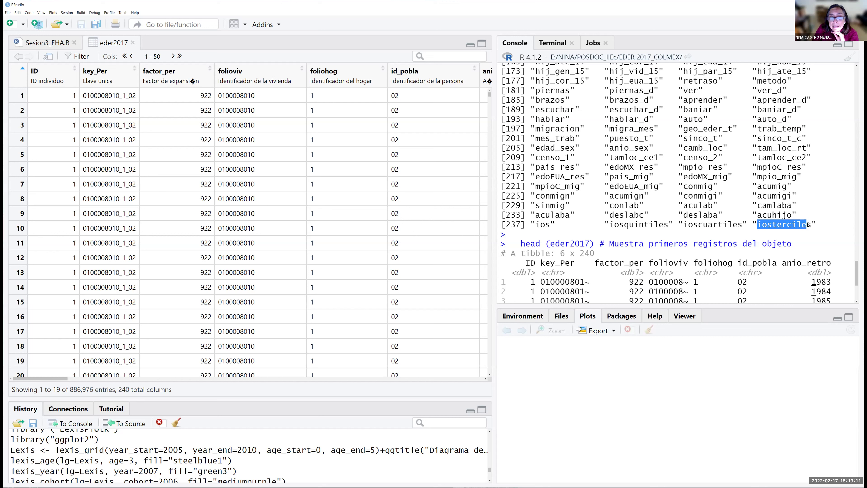
Examine the head(eder2017) output in the console, highlighting the command and the first six records.
scroll(596, 227, down, 4)
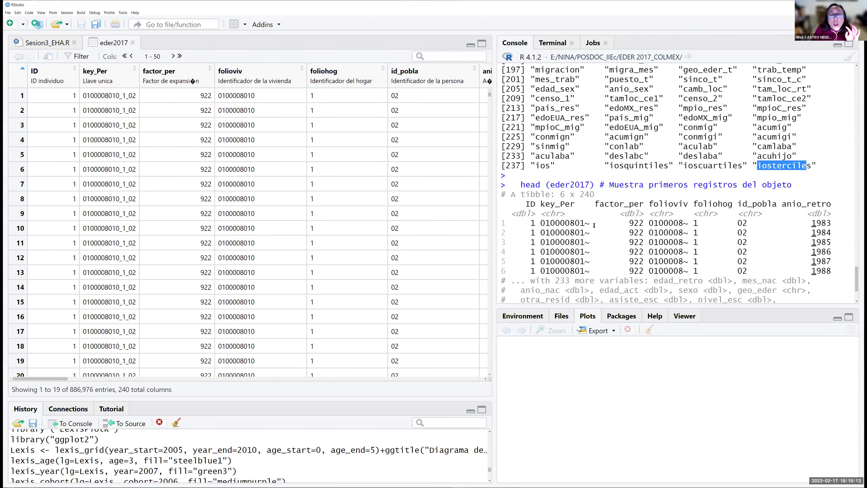
drag(519, 169, 541, 170)
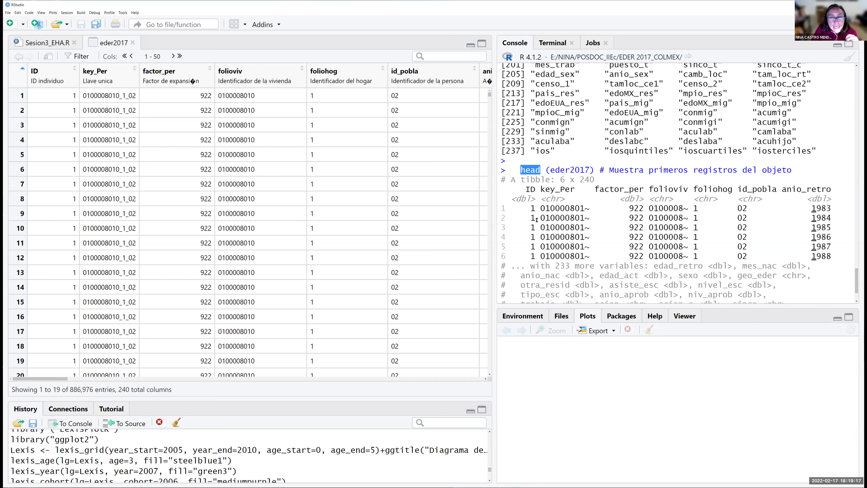
scroll(568, 235, down, 2)
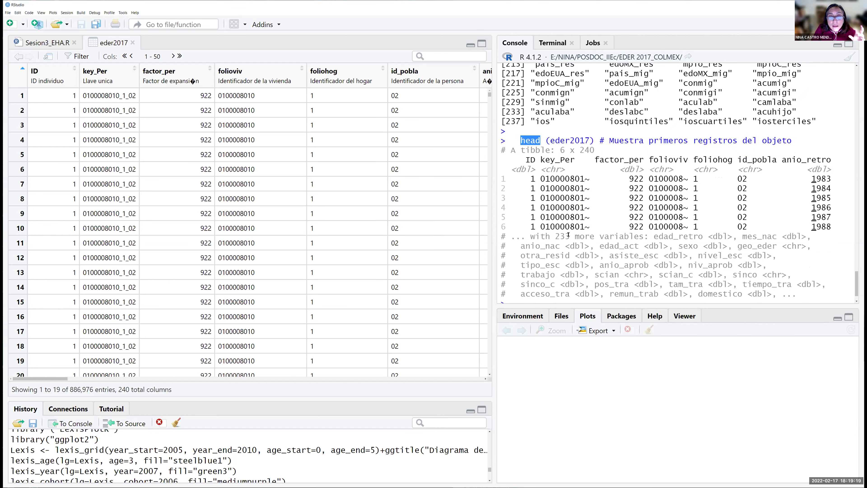
drag(525, 175, 771, 192)
drag(818, 216, 831, 226)
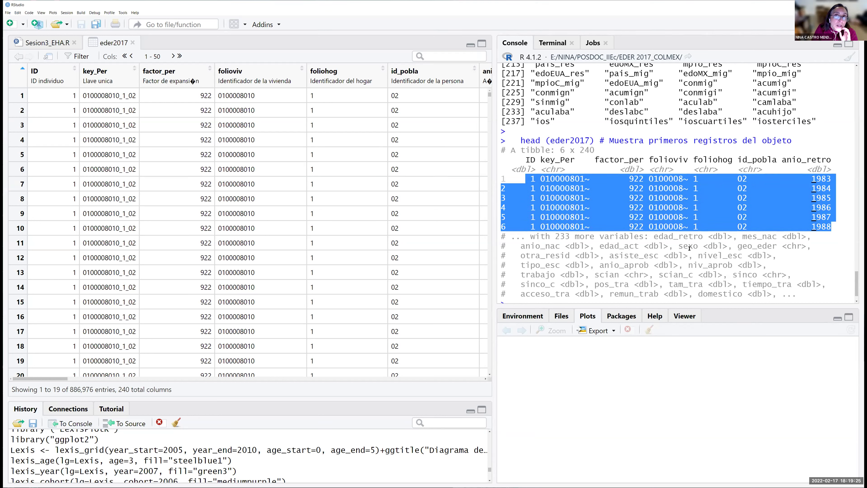
scroll(689, 248, down, 1)
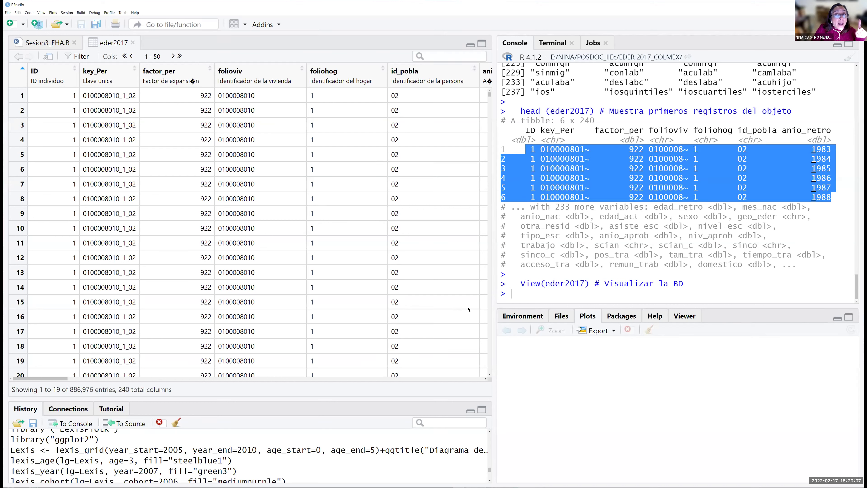
Browse the eder2017 data table from the records of ID 1 down to the first records of ID 2.
click(490, 374)
click(489, 374)
click(489, 375)
click(489, 374)
click(489, 374)
click(489, 374)
click(489, 375)
click(489, 374)
click(489, 374)
click(489, 374)
click(489, 375)
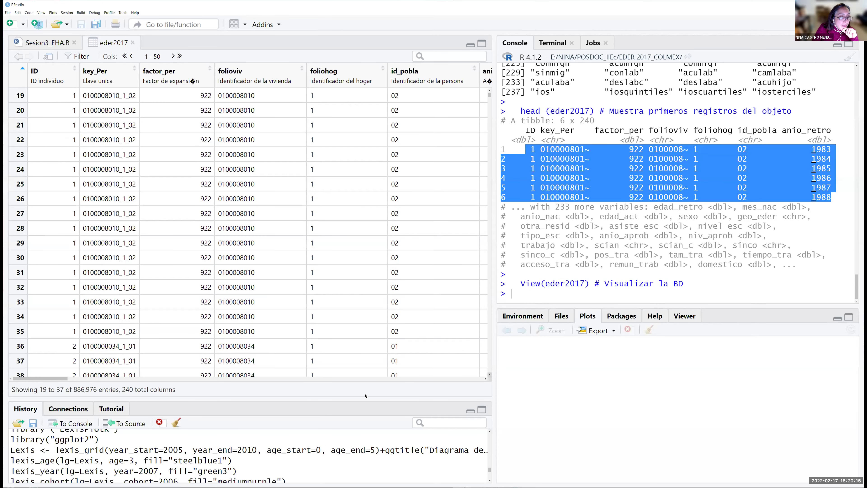
click(66, 345)
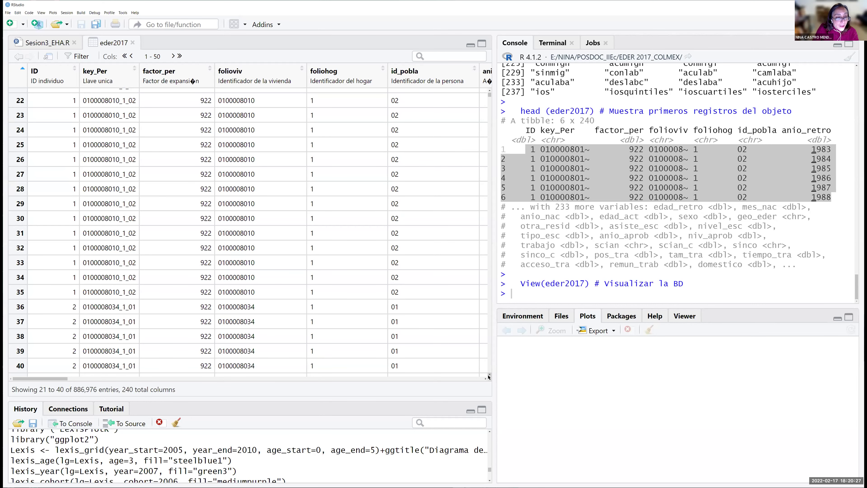
Browse the remaining records of ID 2 in the data table down to the start of ID 3.
click(488, 376)
click(489, 375)
click(489, 376)
click(489, 376)
click(489, 376)
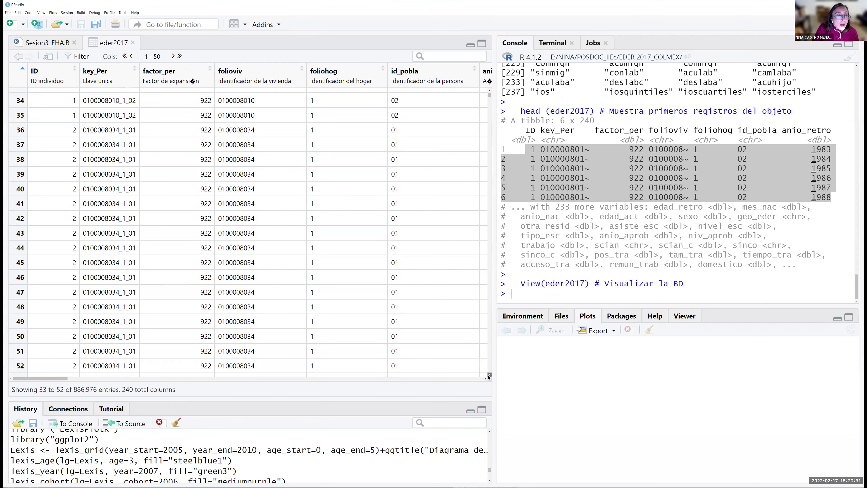
click(489, 376)
click(489, 376)
click(489, 376)
click(489, 376)
click(488, 375)
click(488, 376)
click(489, 376)
click(489, 376)
click(488, 375)
click(488, 376)
click(488, 376)
click(489, 375)
click(488, 376)
click(488, 375)
click(489, 376)
click(489, 376)
click(488, 376)
click(488, 376)
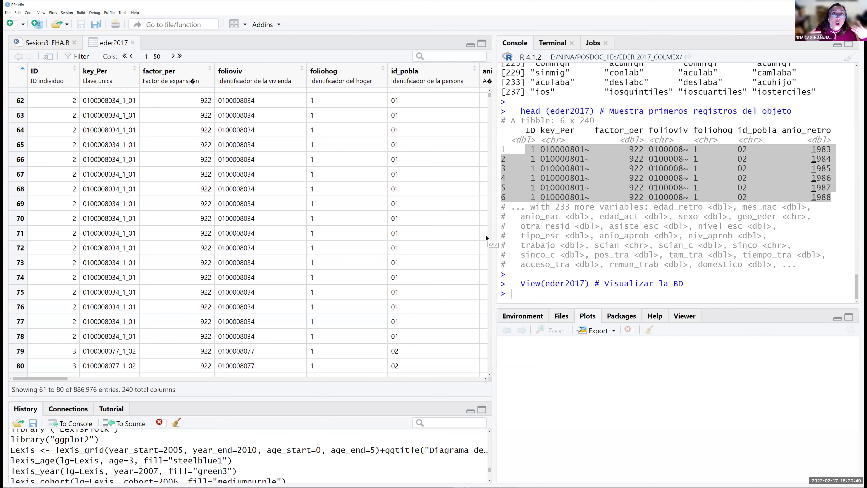
Return to the first record of eder2017 and examine the columns from anio_retro and edad_retro through sexo.
click(489, 91)
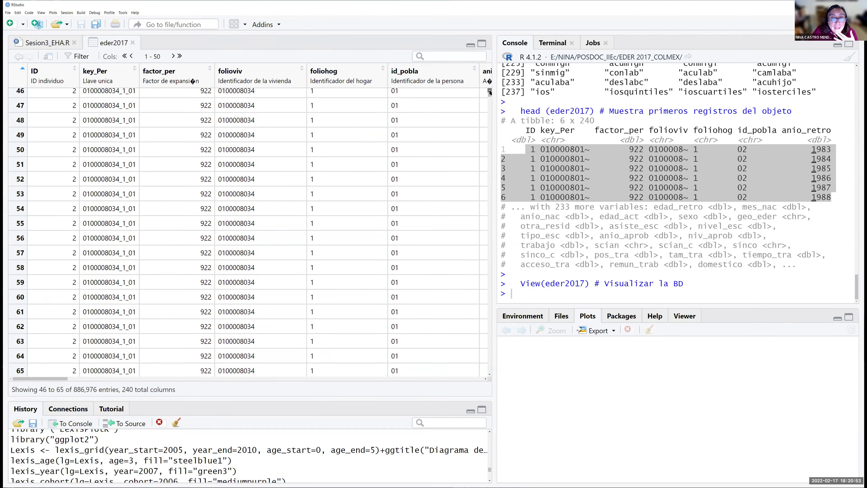
drag(490, 91, 489, 91)
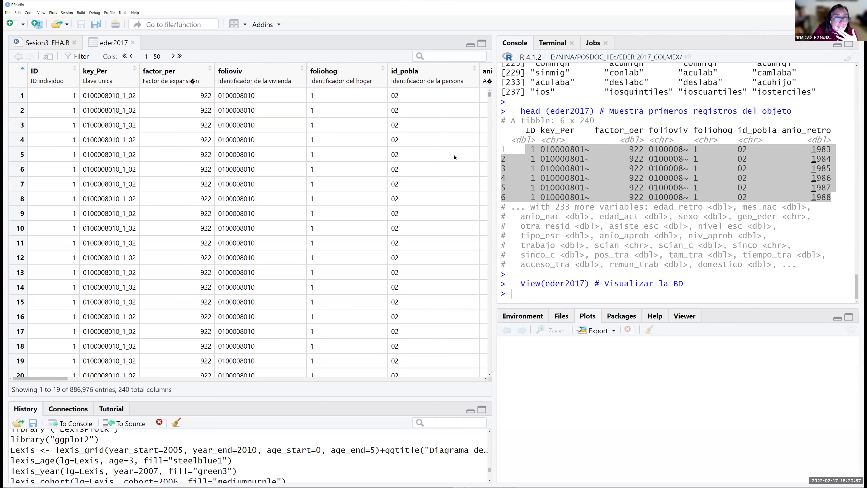
drag(484, 379, 484, 380)
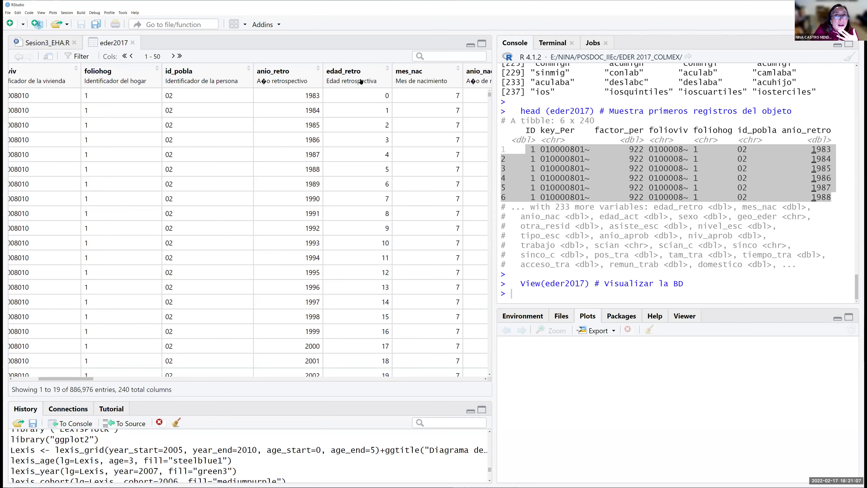
mouse_move(485, 379)
mouse_down()
mouse_move(476, 377)
mouse_move(484, 377)
mouse_up()
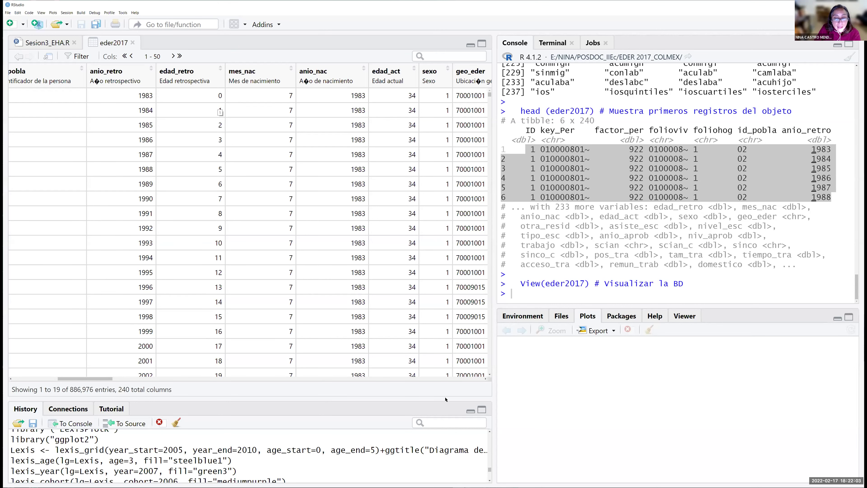
Follow anio_retro and edad_retro through the first individual's records to where the second individual's records begin.
click(490, 375)
click(489, 376)
click(489, 375)
click(489, 375)
click(489, 375)
click(489, 375)
click(490, 375)
click(490, 375)
click(490, 375)
click(489, 375)
click(489, 375)
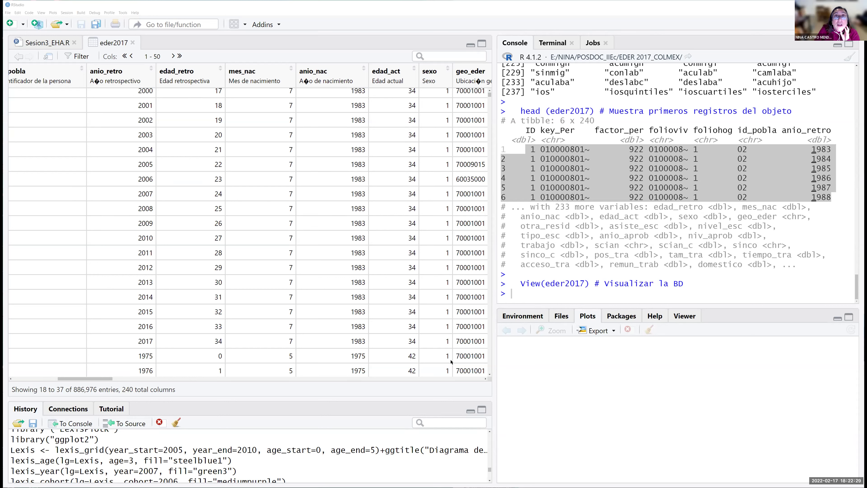
Examine the records of the last individual at the end of the eder2017 table, back to edad_retro 0.
drag(490, 96, 491, 375)
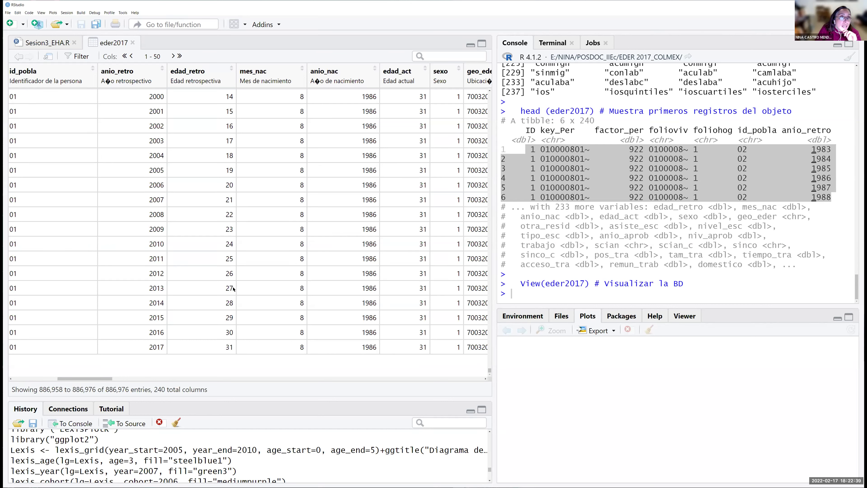
click(490, 91)
scroll(490, 90, up, 3)
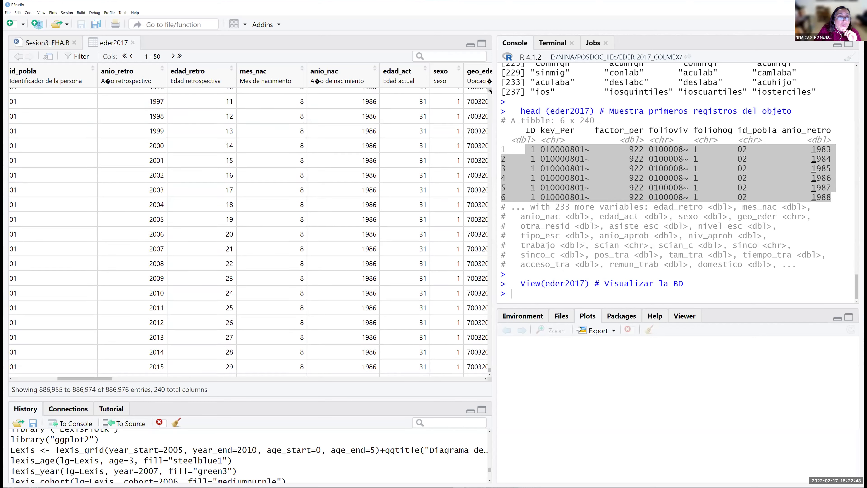
scroll(490, 90, up, 2)
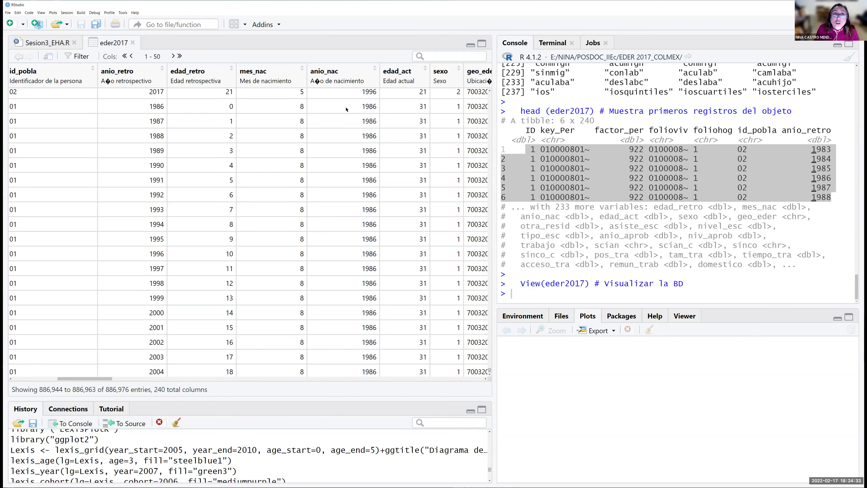
scroll(345, 109, down, 1)
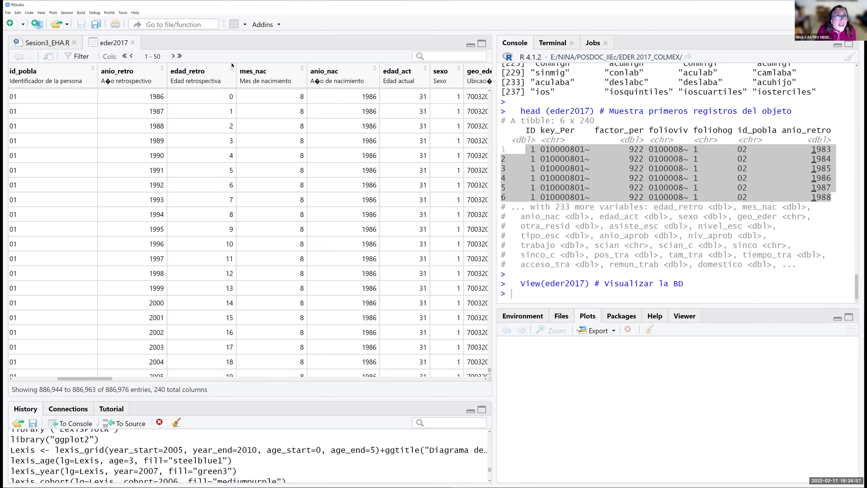
Close the eder2017 data view and go to the CONSTRUIR COHORTE DE NACIMIENTO section of Sesion3_EHA.R.
click(133, 43)
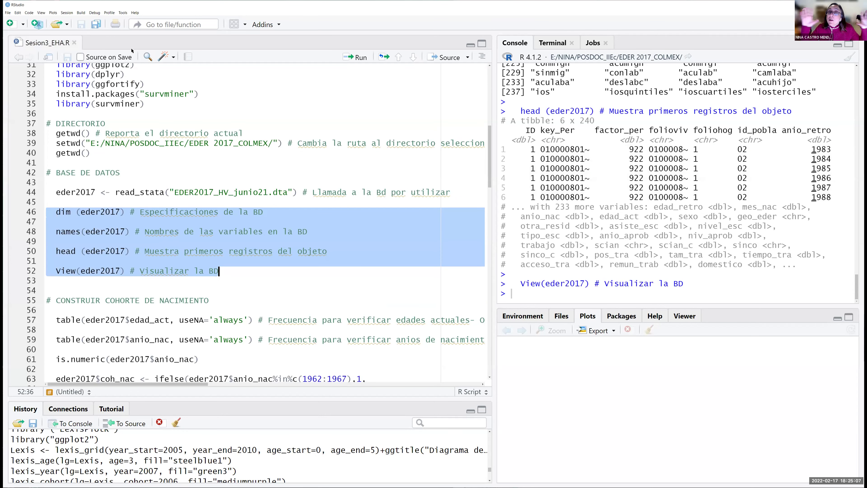
scroll(165, 284, down, 1)
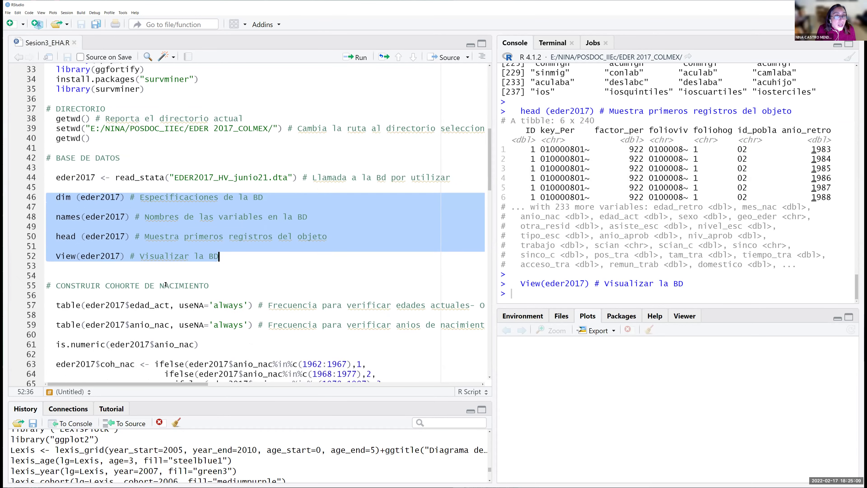
scroll(166, 284, down, 5)
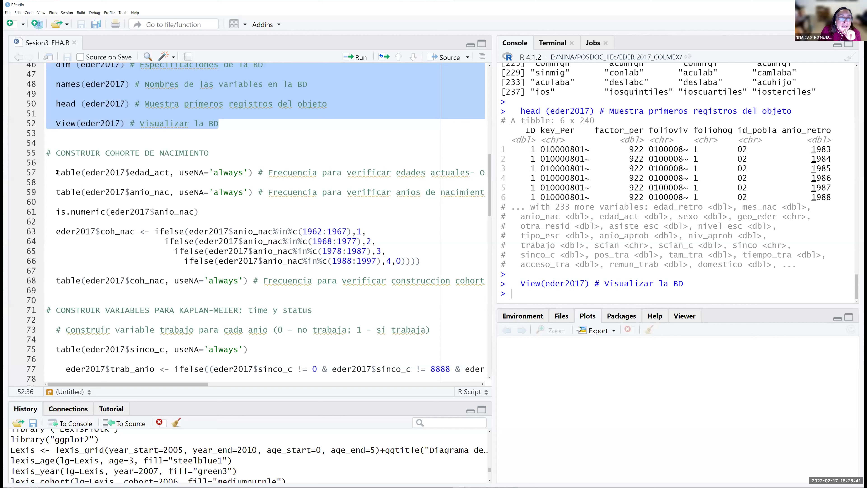
Select the edad_act and anio_nac table lines in the script and widen the source editor pane slightly.
mouse_move(57, 172)
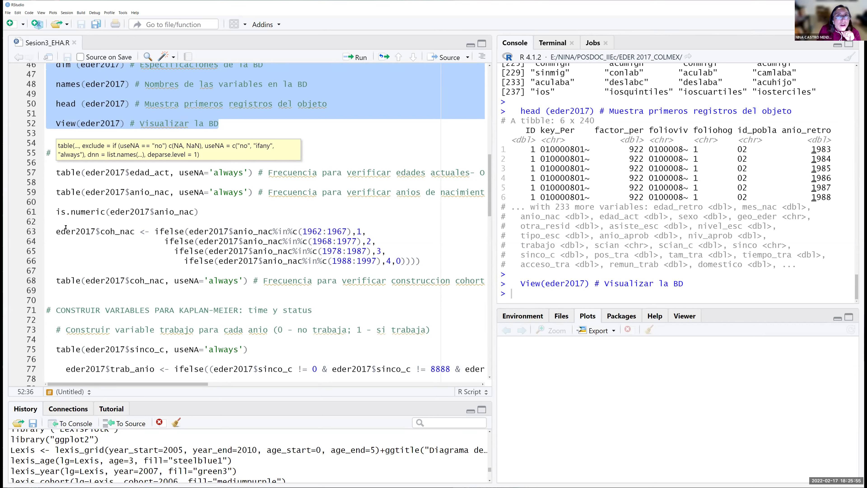
click(51, 174)
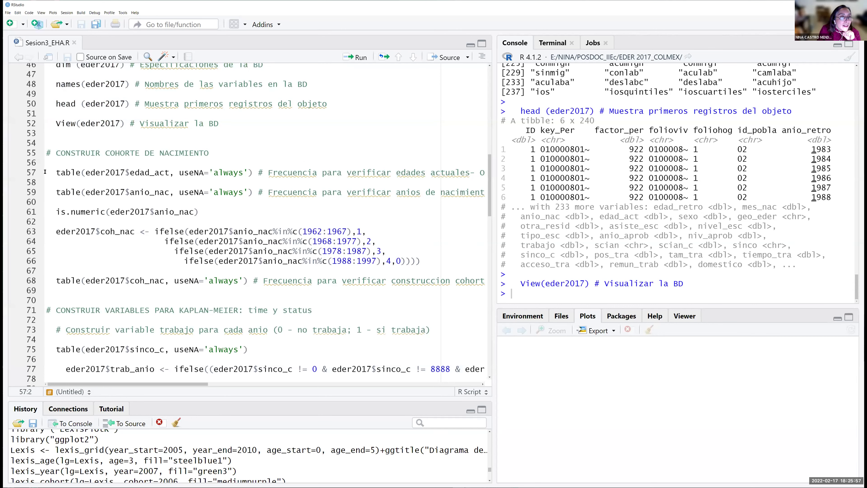
mouse_move(47, 173)
mouse_down()
mouse_move(58, 183)
mouse_move(485, 173)
mouse_move(56, 183)
mouse_up()
drag(490, 196, 490, 197)
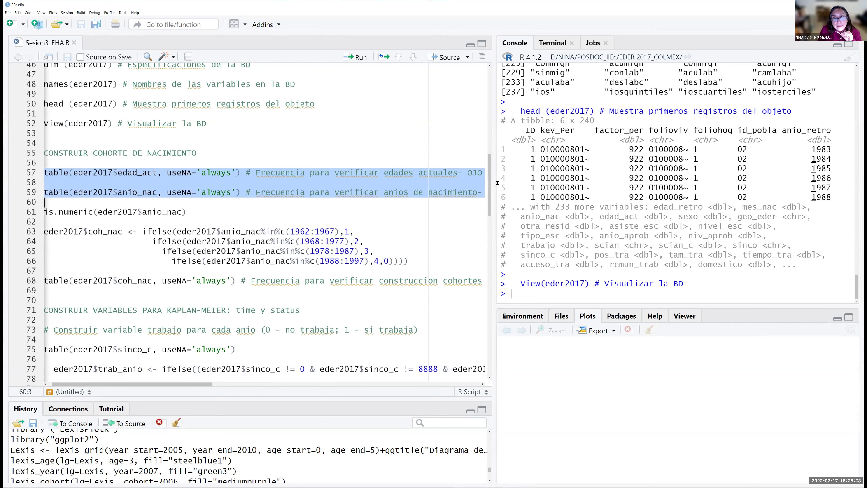
drag(497, 182, 512, 182)
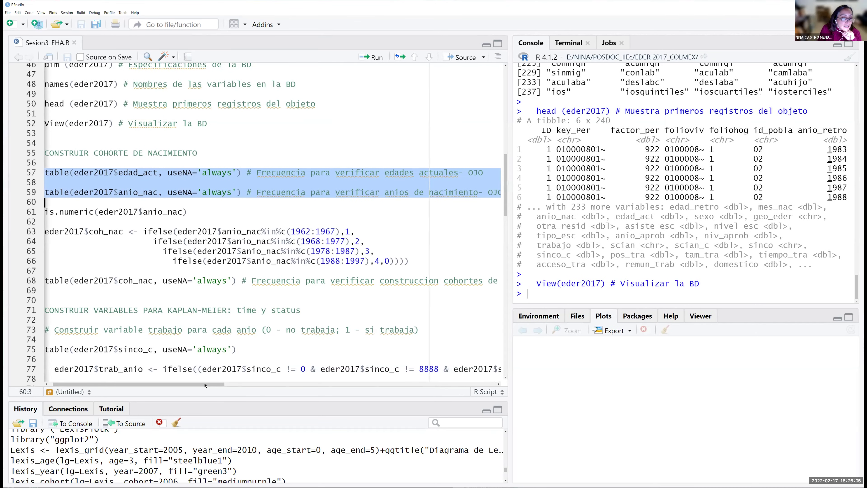
drag(204, 385, 200, 385)
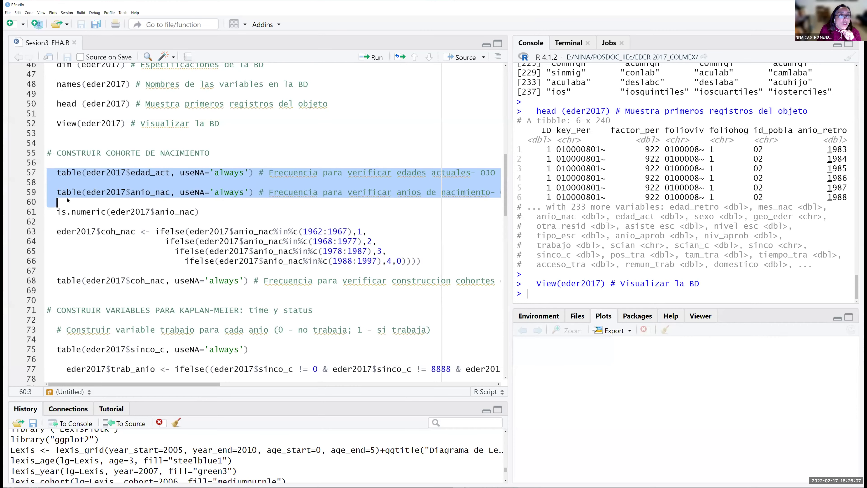
Highlight the eder2017 object and the edad_act variable in the table line that checks current ages.
click(111, 172)
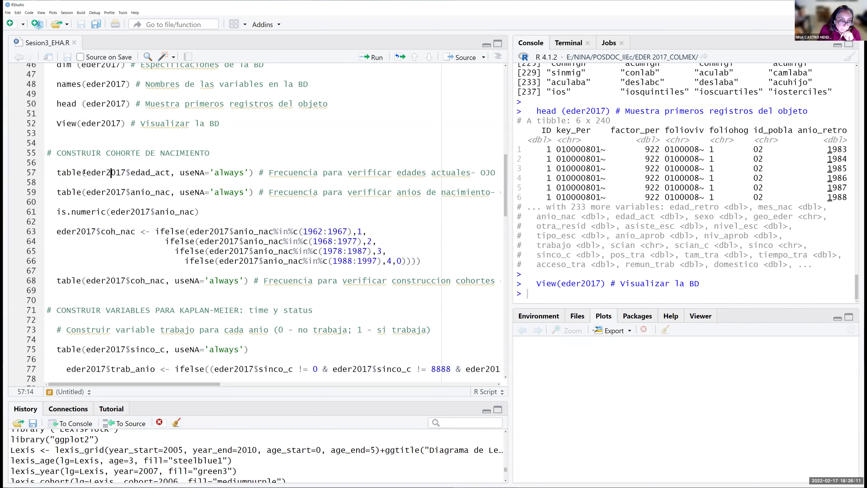
drag(85, 173, 123, 172)
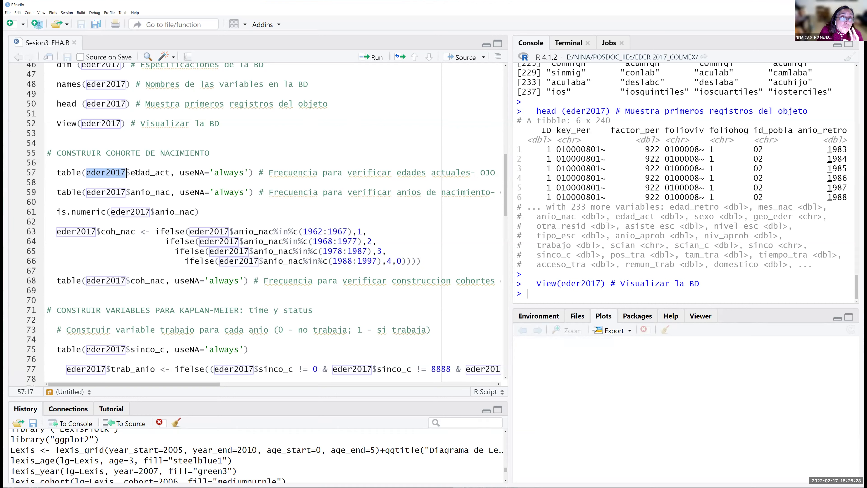
drag(135, 172, 167, 171)
double_click(146, 173)
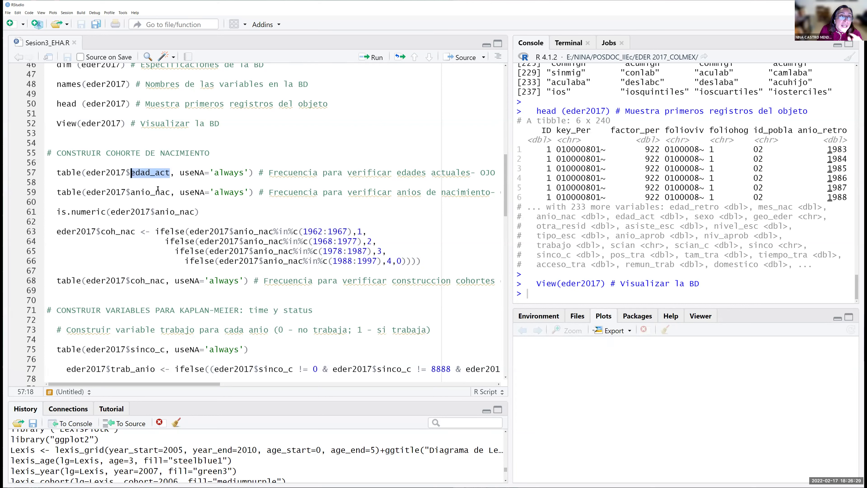
Run the two script lines that tabulate edad_act and anio_nac from eder2017 with useNA='always'.
double_click(151, 192)
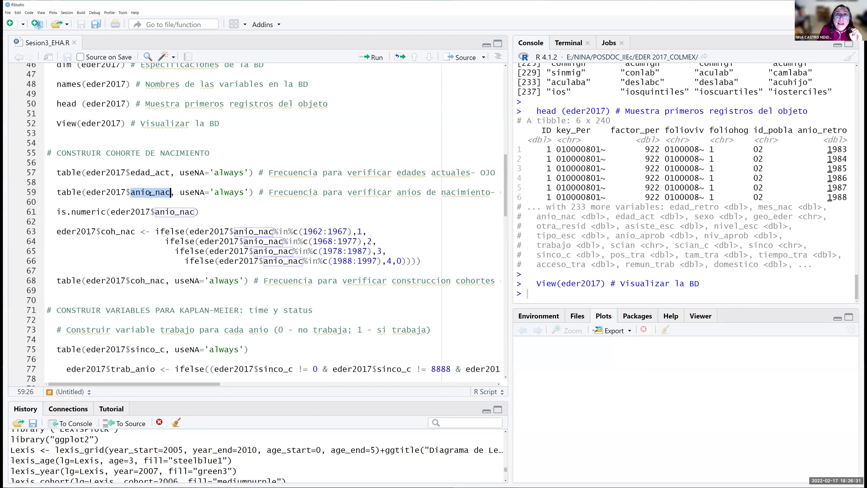
drag(49, 172, 45, 202)
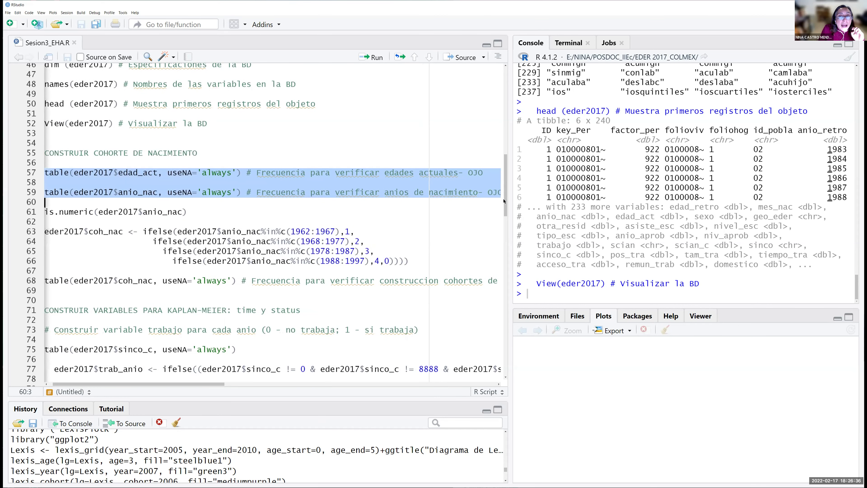
click(372, 57)
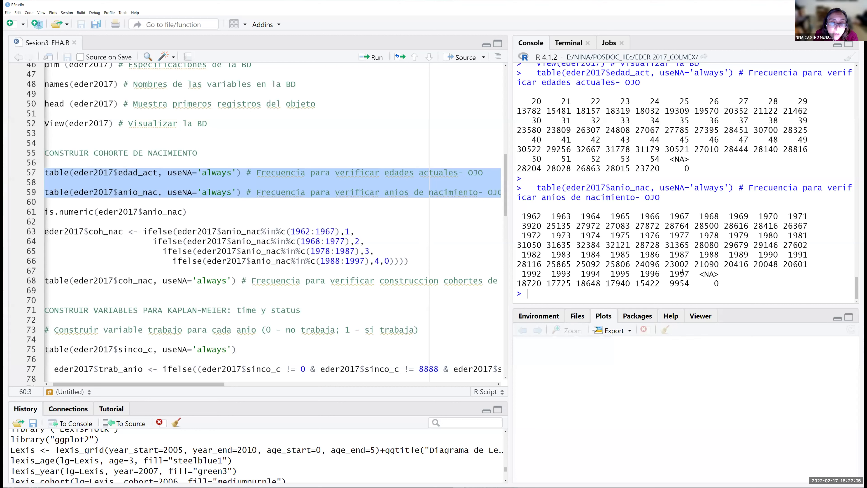
Highlight the earliest and latest birth years and the frequency of the earliest one in the anio_nac console output.
drag(521, 216, 541, 220)
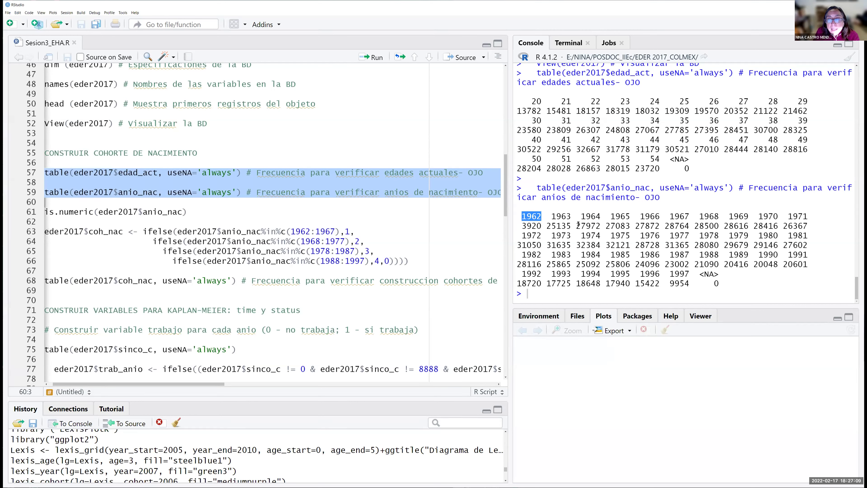
drag(667, 272, 687, 276)
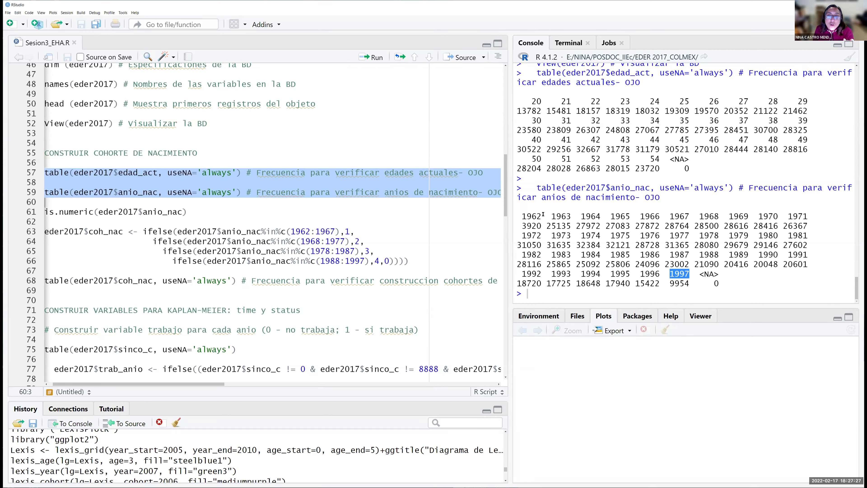
drag(665, 273, 690, 274)
drag(522, 226, 540, 225)
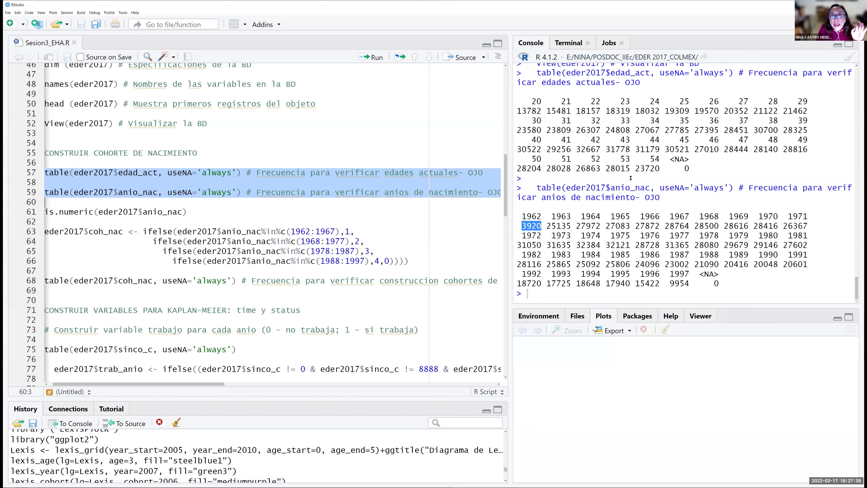
Highlight the youngest and oldest ages in the edad_act frequency output in the console.
scroll(630, 177, up, 3)
drag(525, 145, 539, 145)
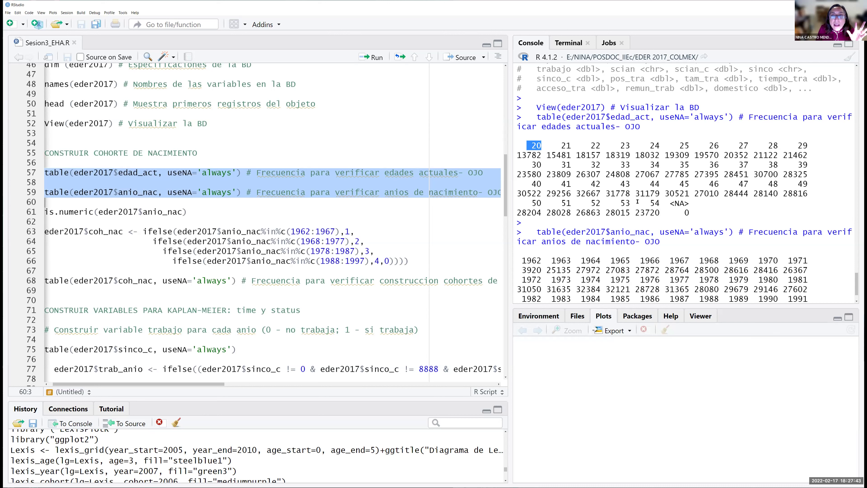
drag(648, 202, 664, 203)
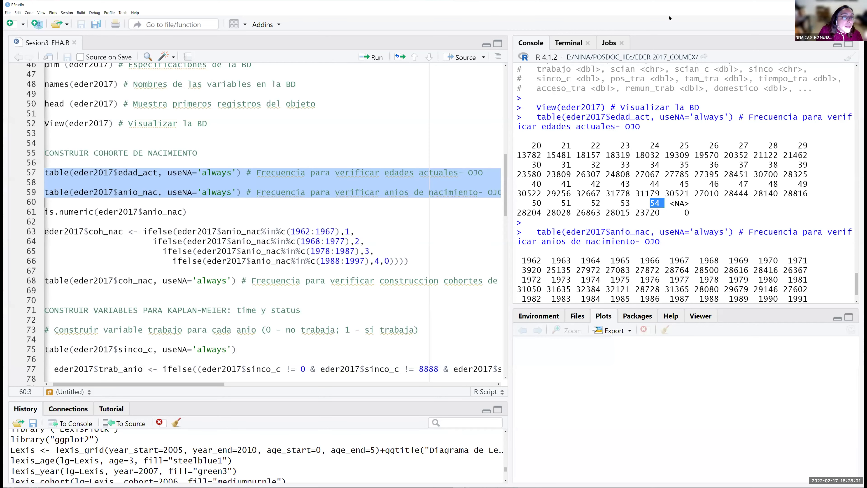
Run the is.numeric line on eder2017$anio_nac to check the variable's type.
drag(193, 382, 190, 383)
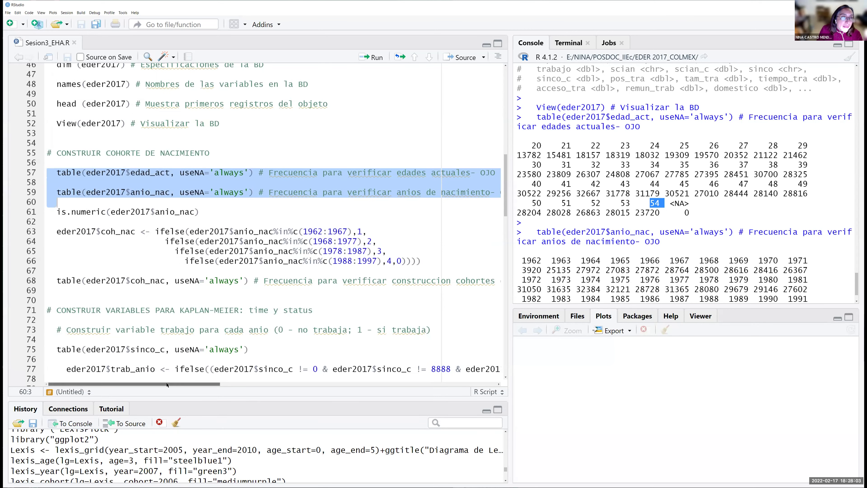
click(131, 231)
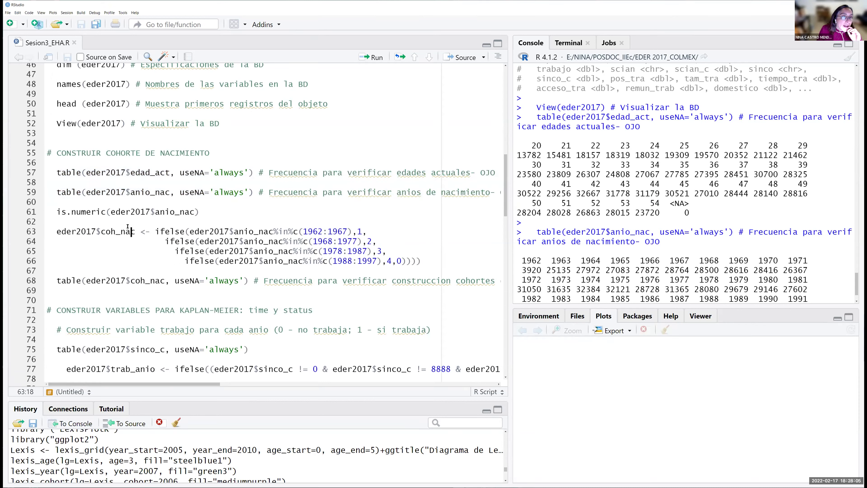
drag(57, 212, 203, 212)
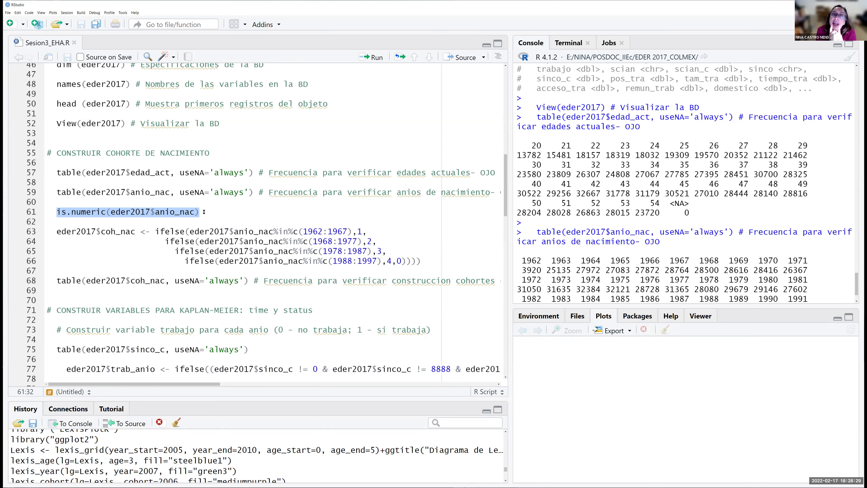
click(171, 231)
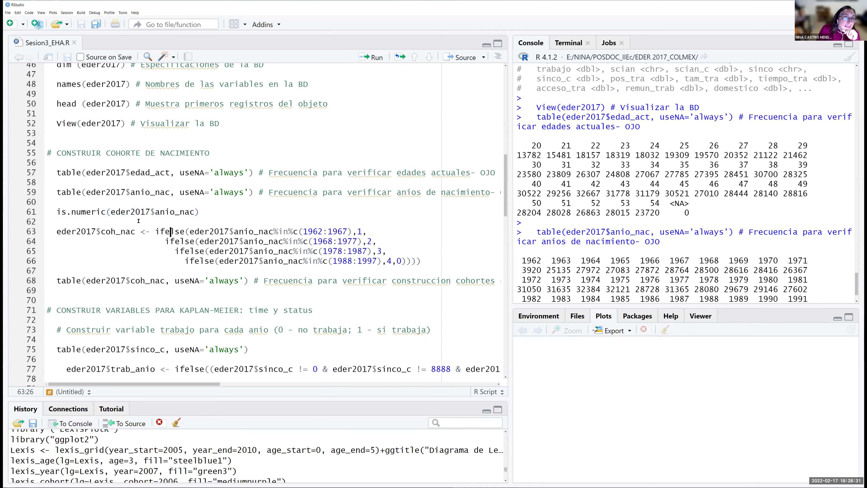
double_click(164, 212)
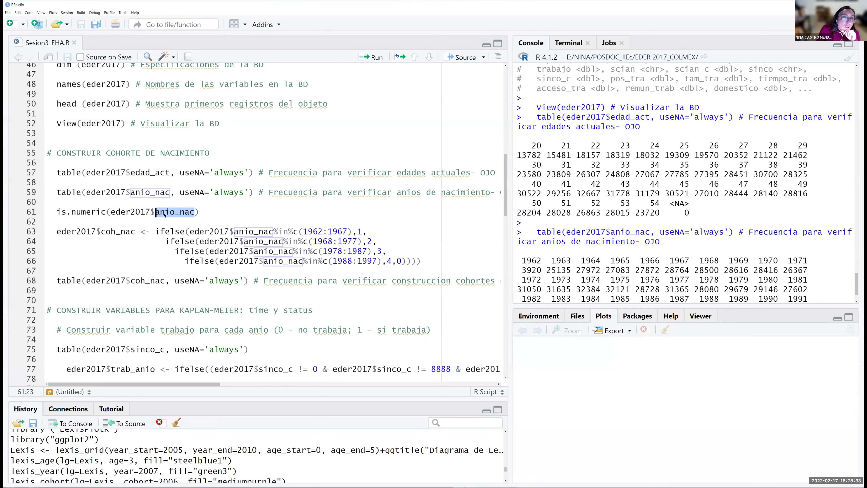
double_click(153, 210)
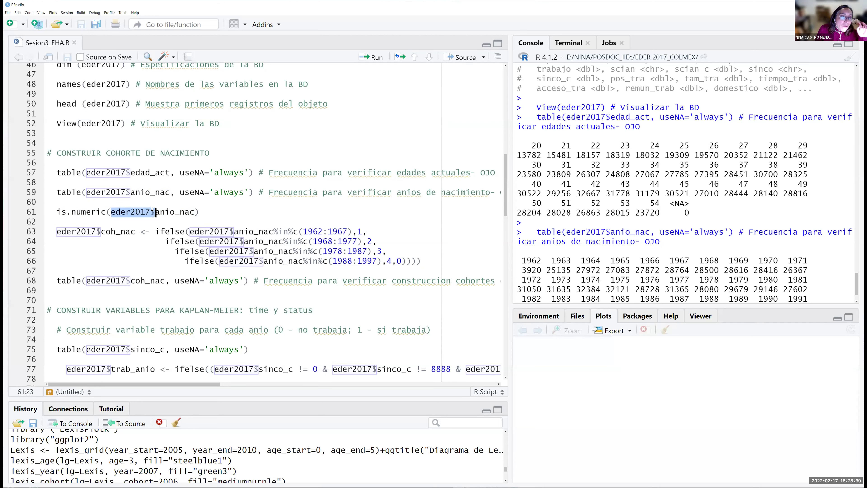
click(151, 211)
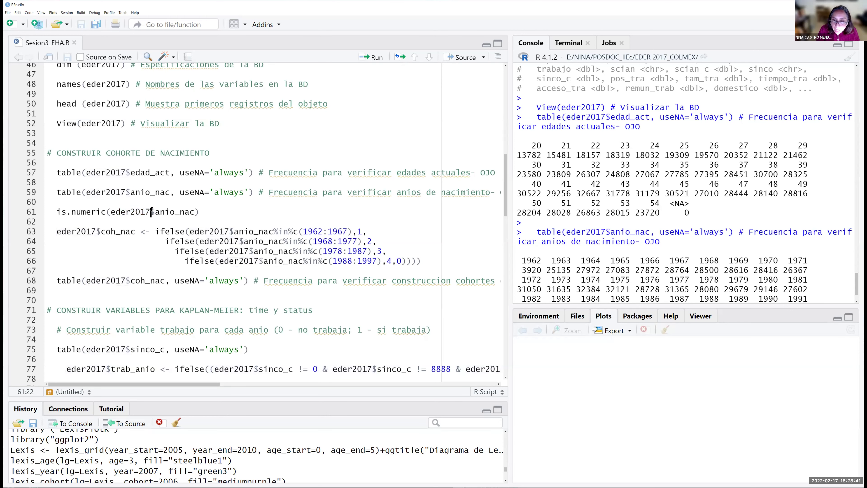
key(ctrl+Return)
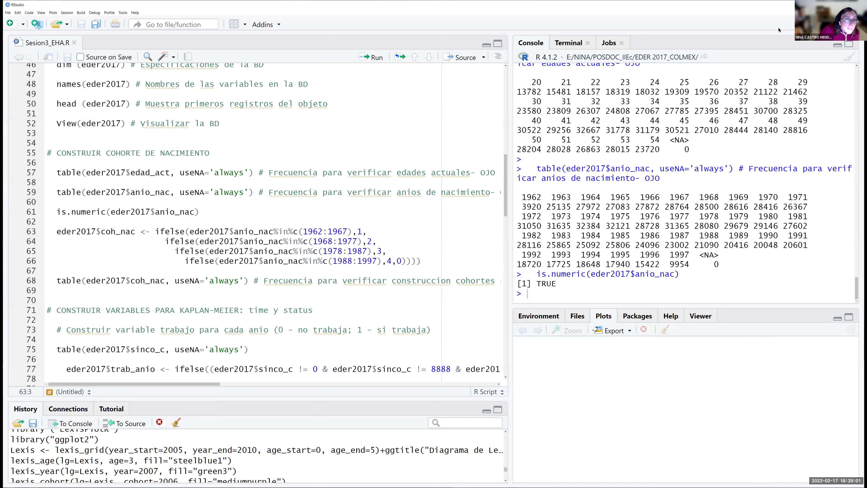
Highlight the new variable name coh_nac and the first ifelse function in the birth cohort assignment.
scroll(615, 82, up, 1)
scroll(218, 199, up, 1)
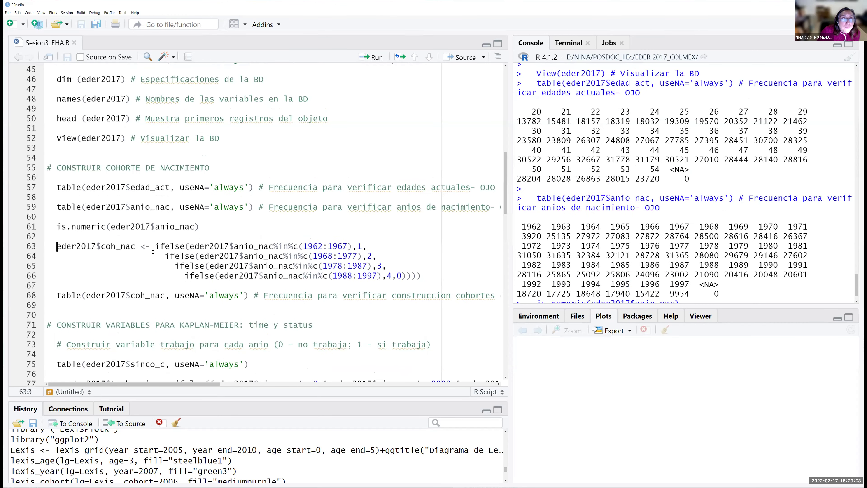
scroll(151, 252, down, 1)
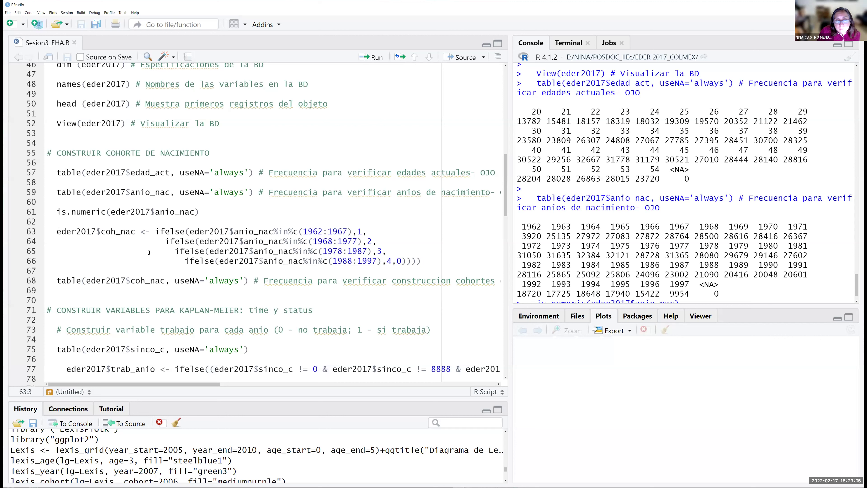
double_click(122, 232)
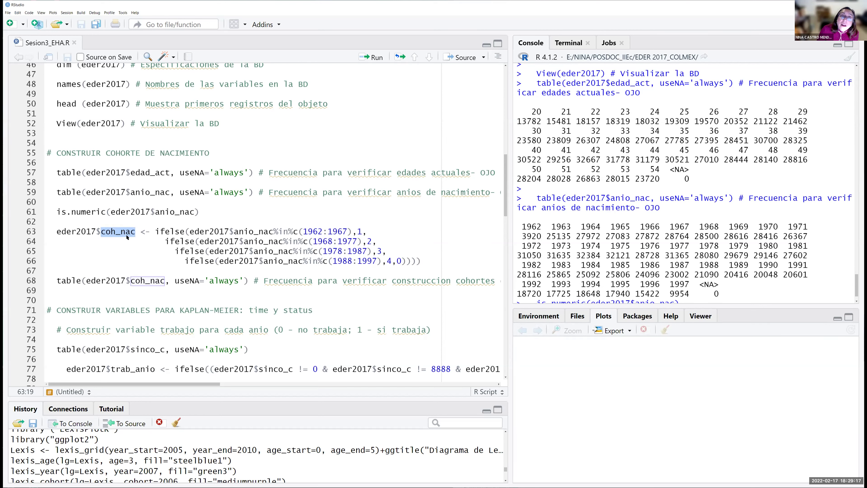
click(170, 231)
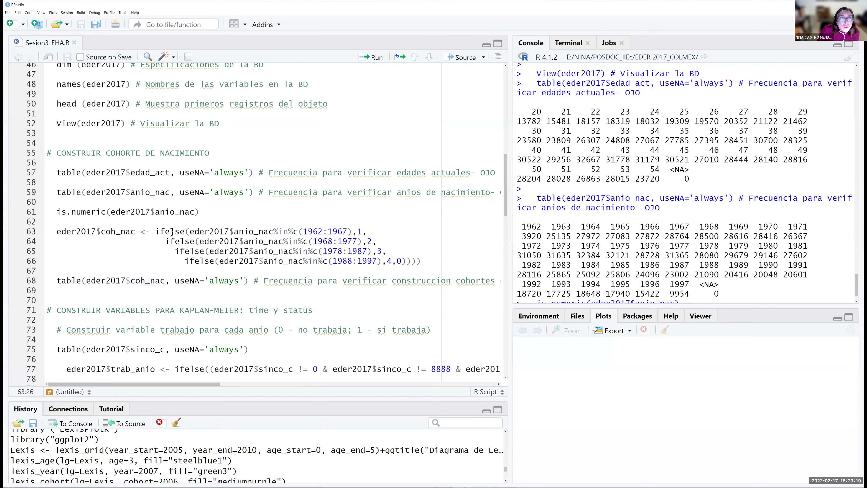
double_click(172, 232)
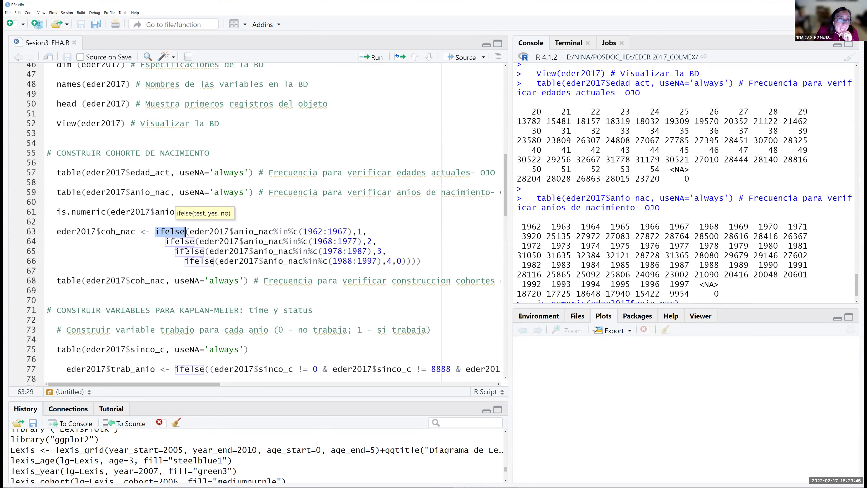
Highlight the second ifelse function nested in the coh_nac assignment.
click(180, 240)
double_click(180, 240)
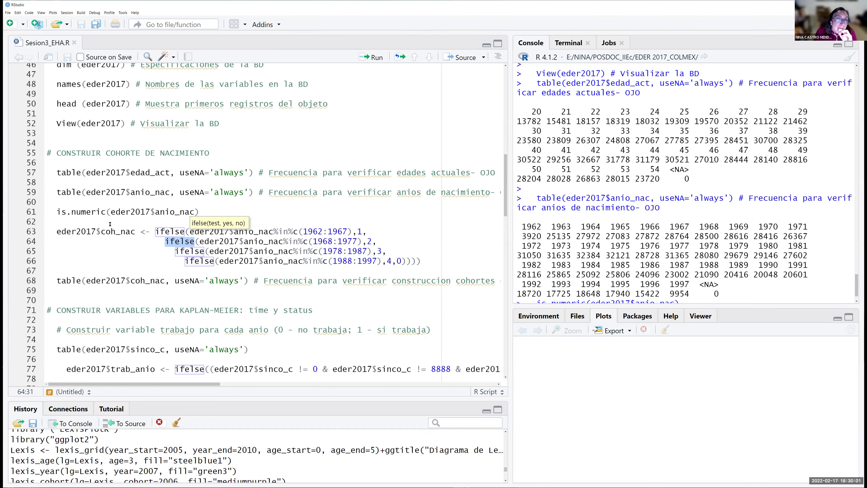
click(185, 242)
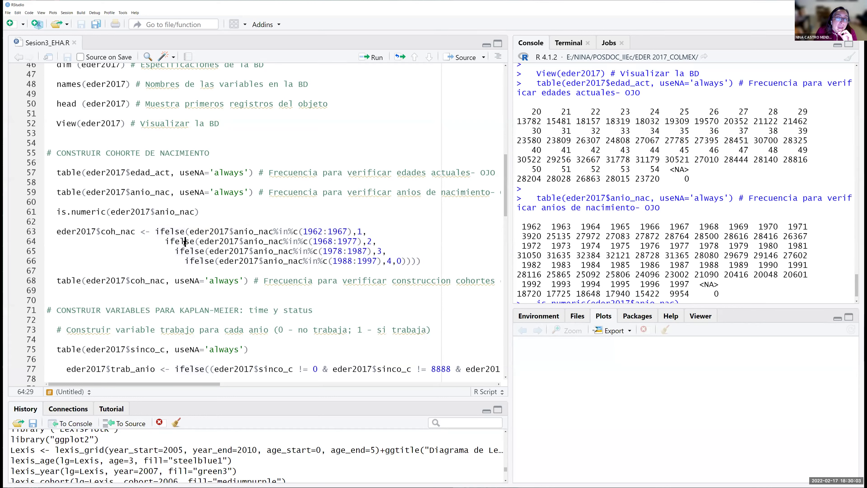
double_click(184, 241)
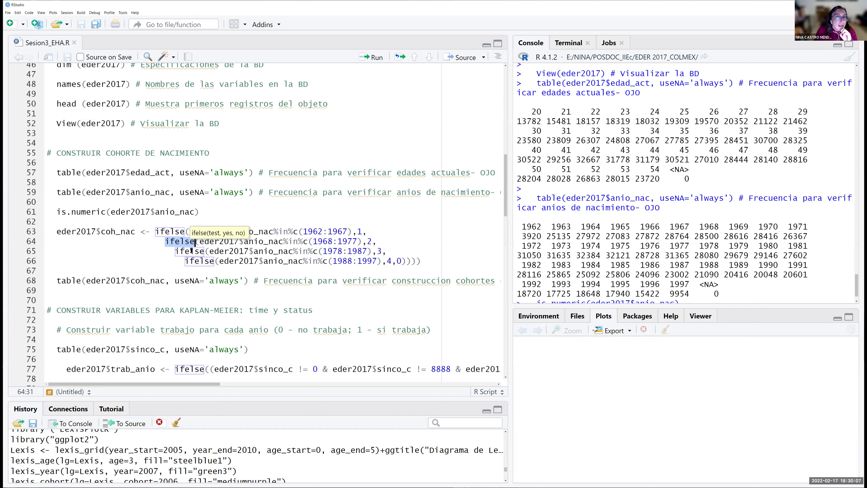
click(184, 242)
double_click(183, 241)
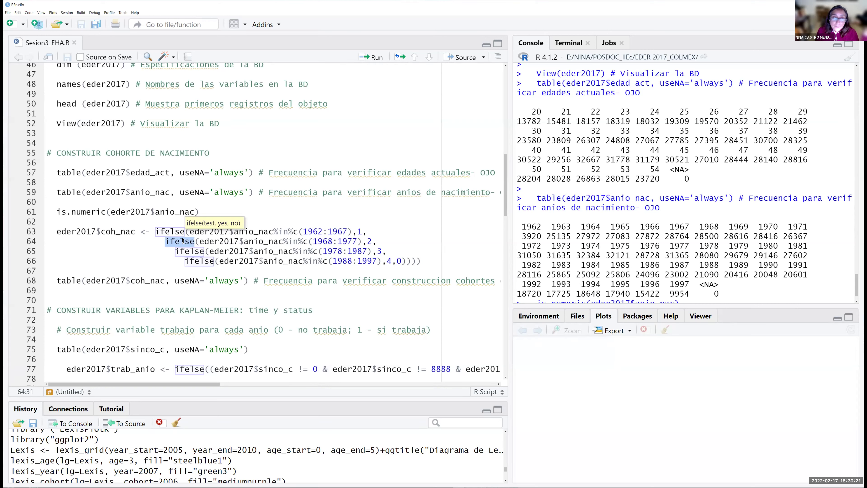
Highlight the 1968:1977 range, its cohort code 2 and the %in% operator in the second ifelse condition.
click(201, 241)
drag(208, 240, 354, 241)
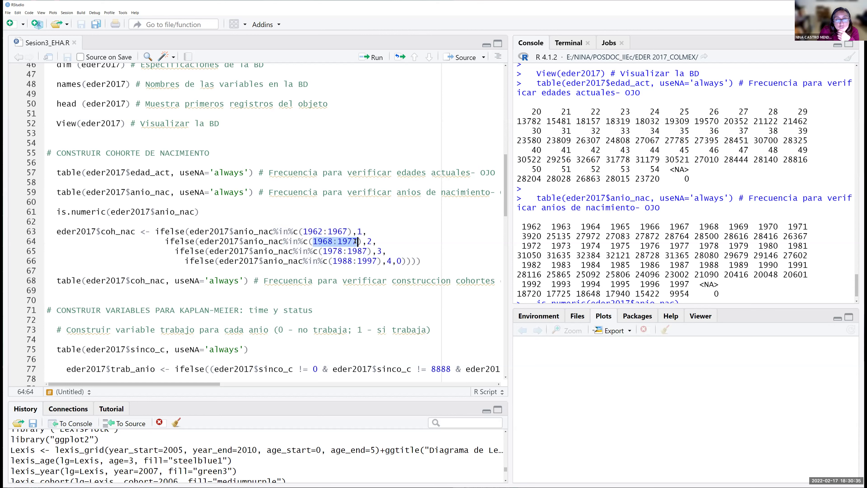
double_click(369, 241)
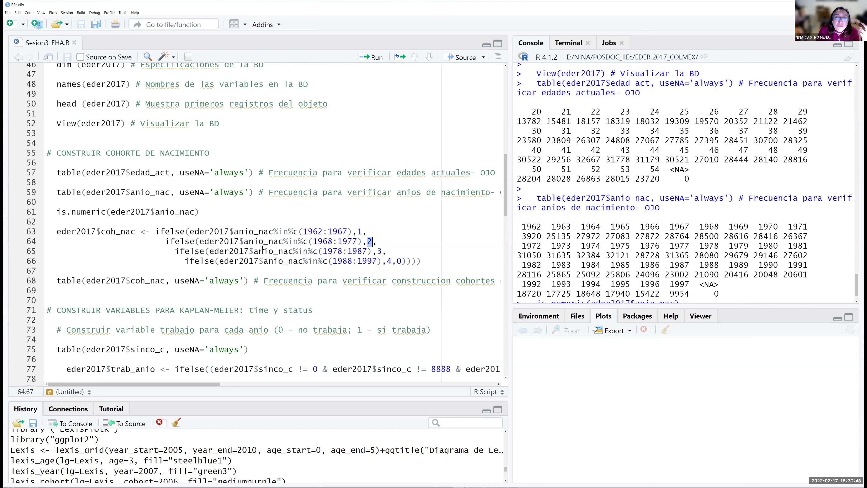
drag(283, 241, 302, 242)
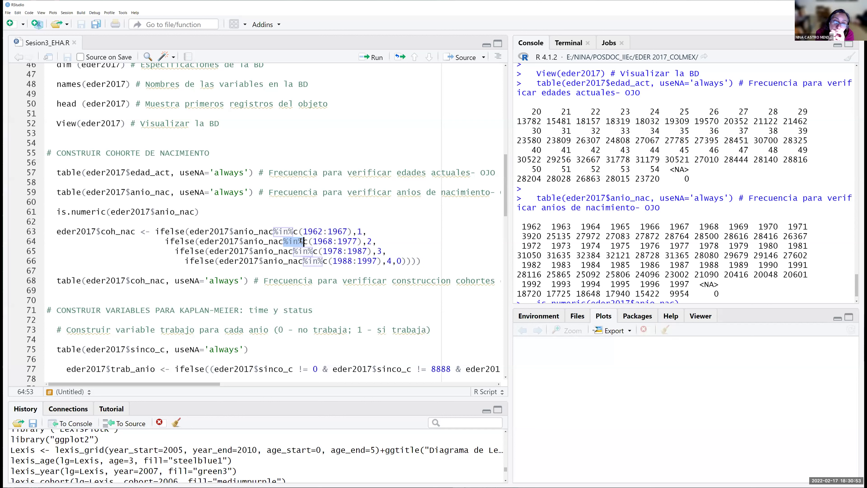
Highlight the opening c( of the second ifelse condition, then its year range 1968:1977 and code 2 again.
click(316, 241)
key(shift+Right)
key(shift+Right)
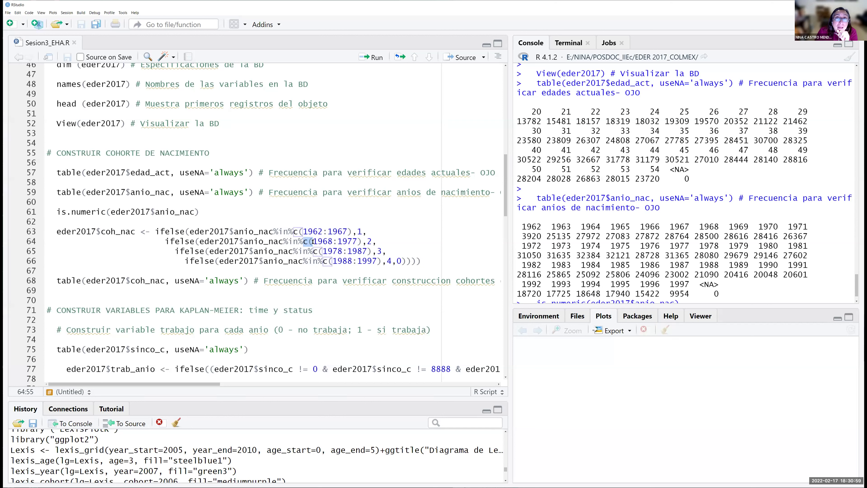
click(313, 241)
drag(313, 241, 354, 241)
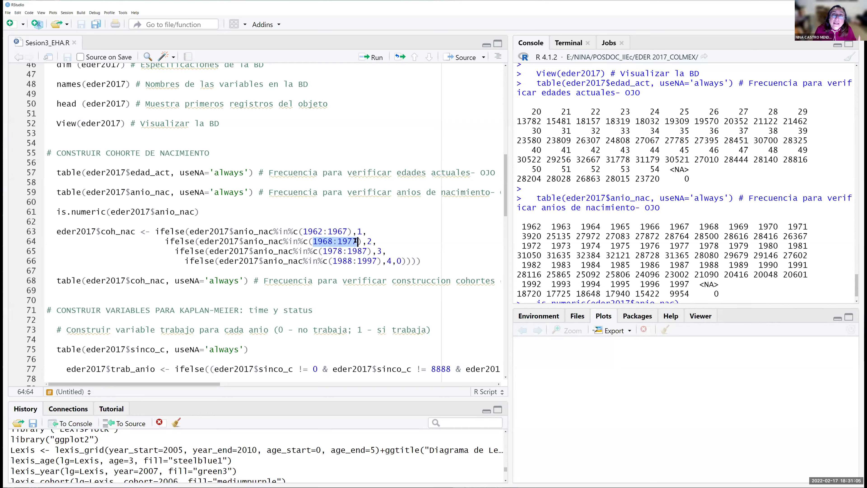
double_click(368, 241)
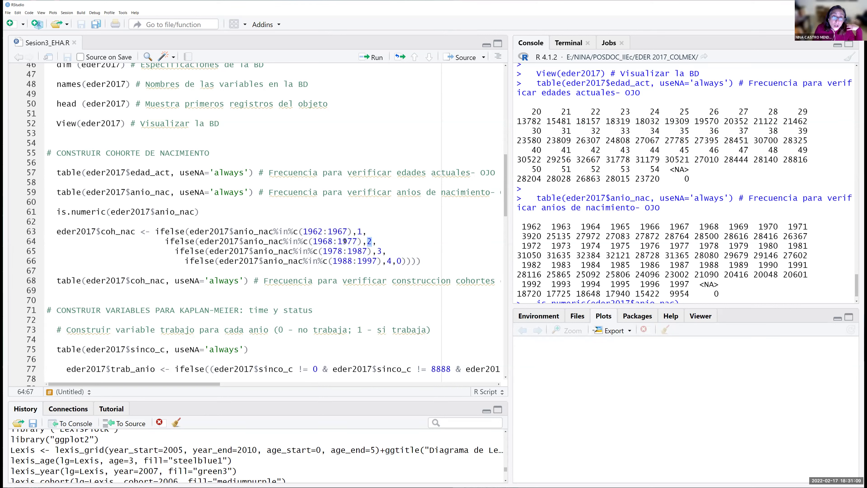
Highlight the third nested ifelse line, which assigns code 3 to births in 1978:1987, and place the cursor before its condition.
drag(176, 251, 419, 249)
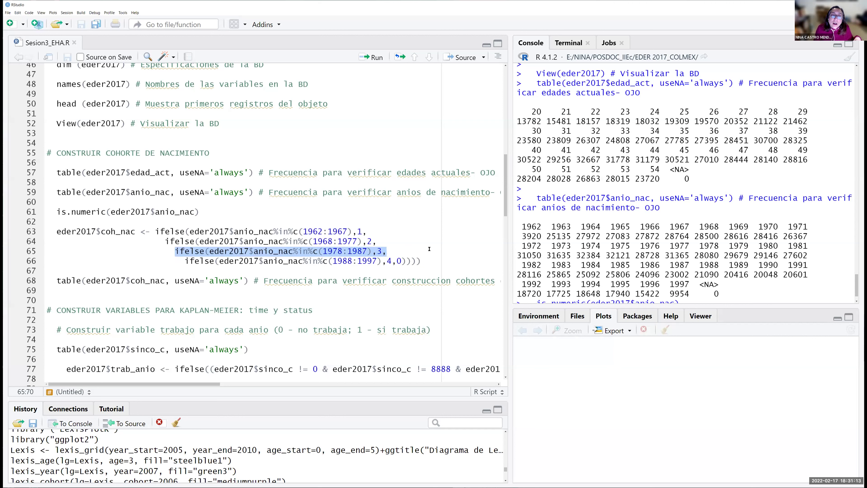
click(299, 257)
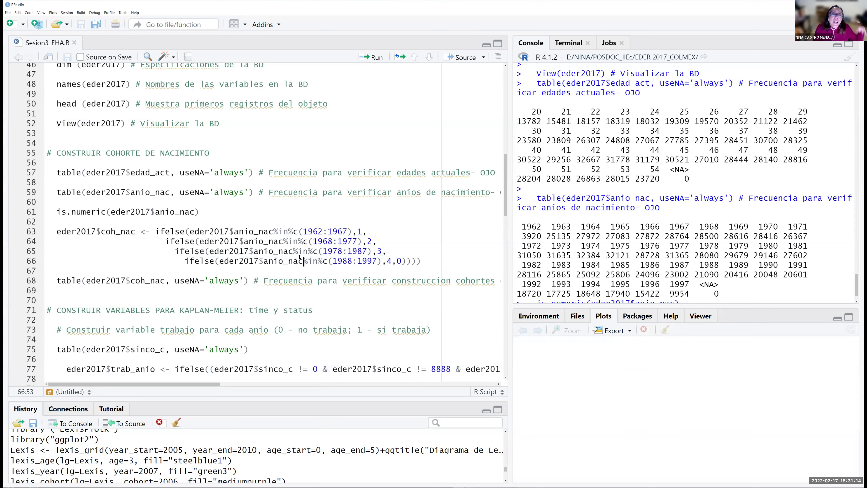
triple_click(190, 251)
double_click(196, 251)
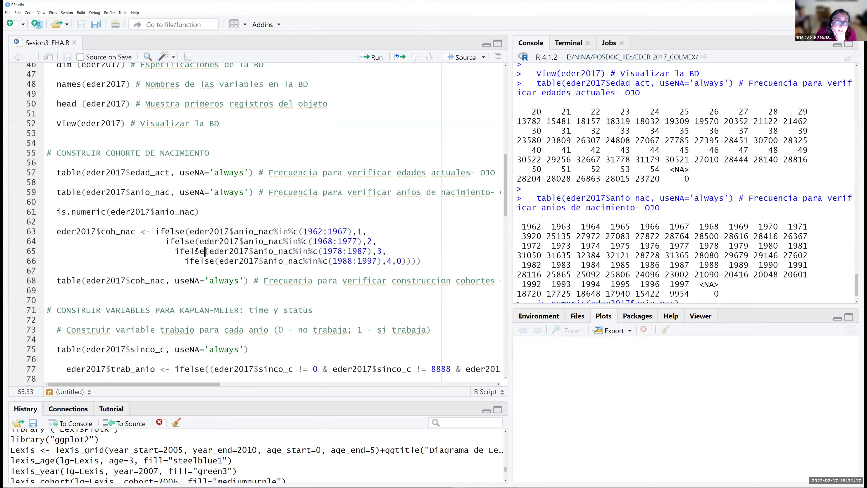
click(209, 251)
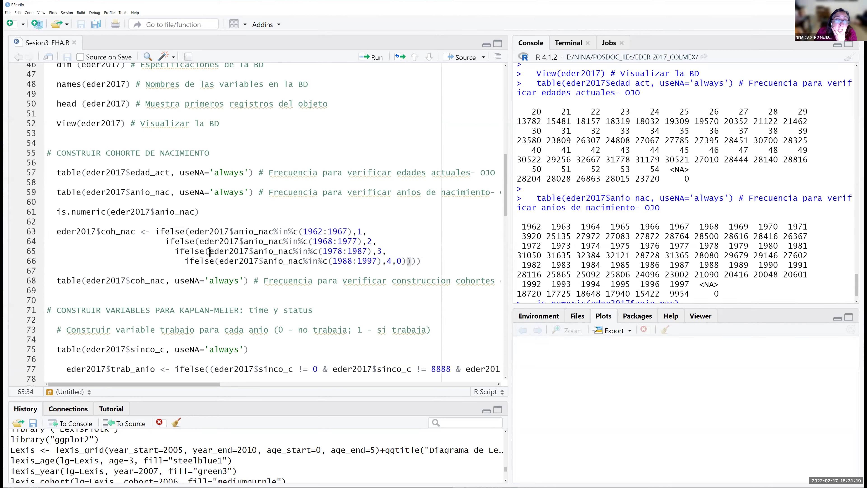
Highlight the variable eder2017$anio_nac, the %in% operator, the range c(1978:1987) and code 3 in the third ifelse line.
drag(210, 251, 293, 251)
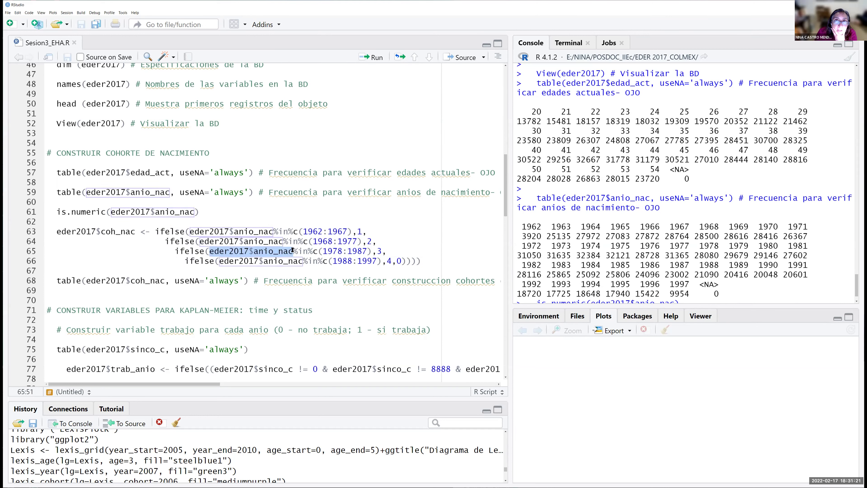
click(297, 251)
double_click(308, 251)
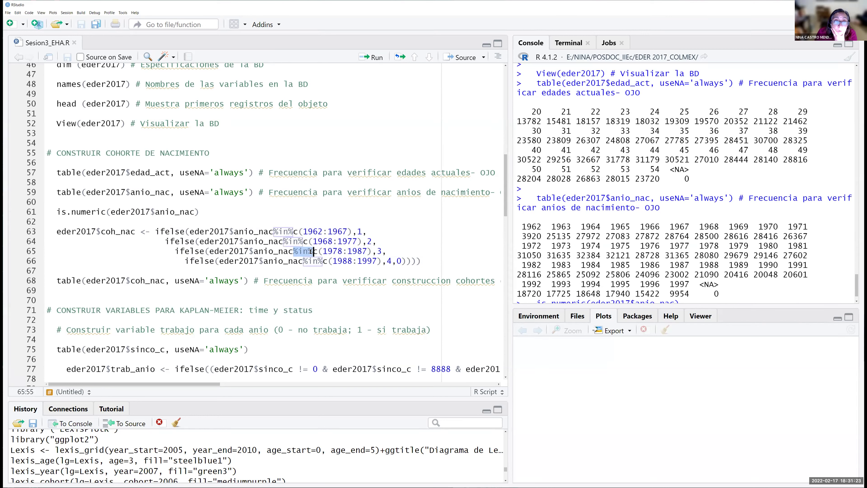
drag(314, 252, 369, 251)
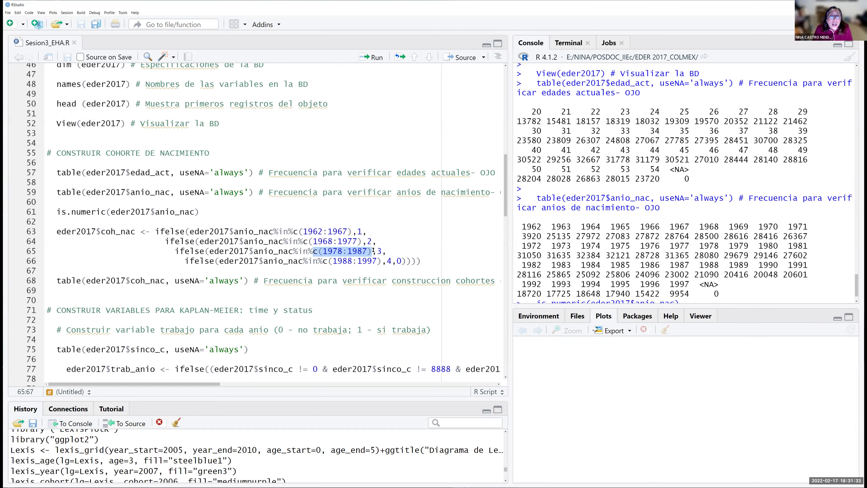
click(374, 252)
double_click(382, 251)
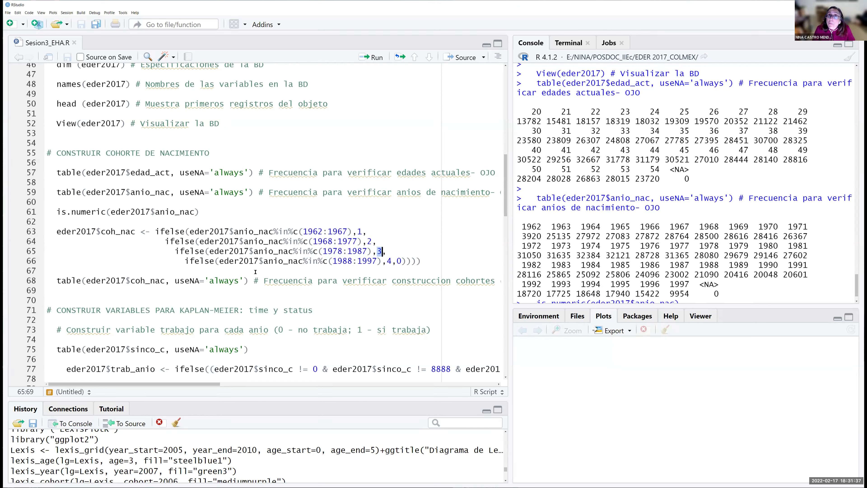
Highlight the fourth ifelse function, its anio_nac variable, the range c(1988:1997), cohort code 4 and the fallback value 0.
double_click(191, 261)
drag(220, 261, 303, 260)
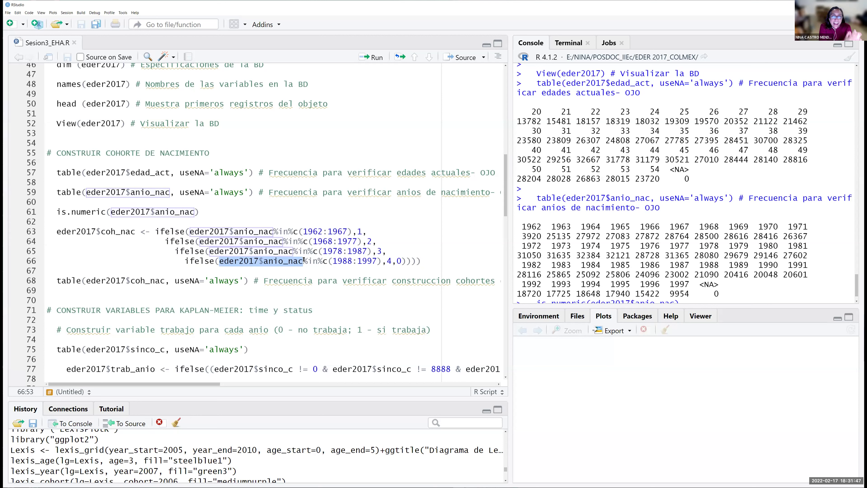
drag(264, 260, 382, 261)
click(314, 265)
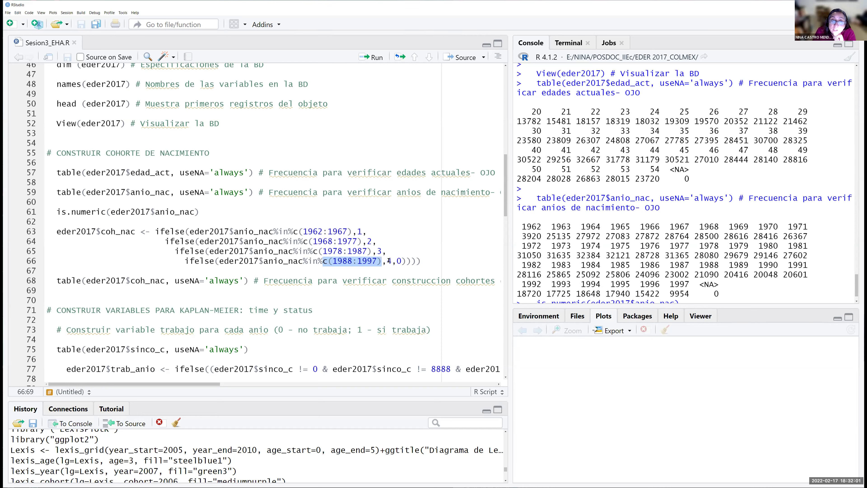
click(390, 261)
key(shift+Left)
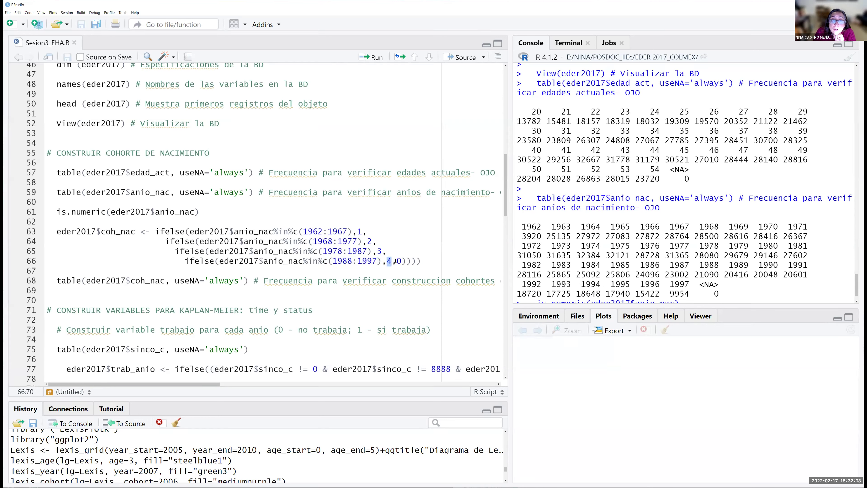
click(395, 261)
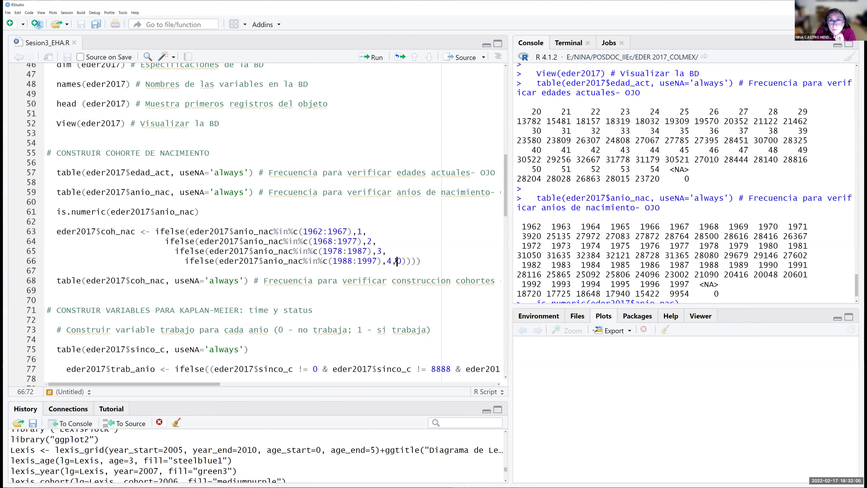
double_click(398, 261)
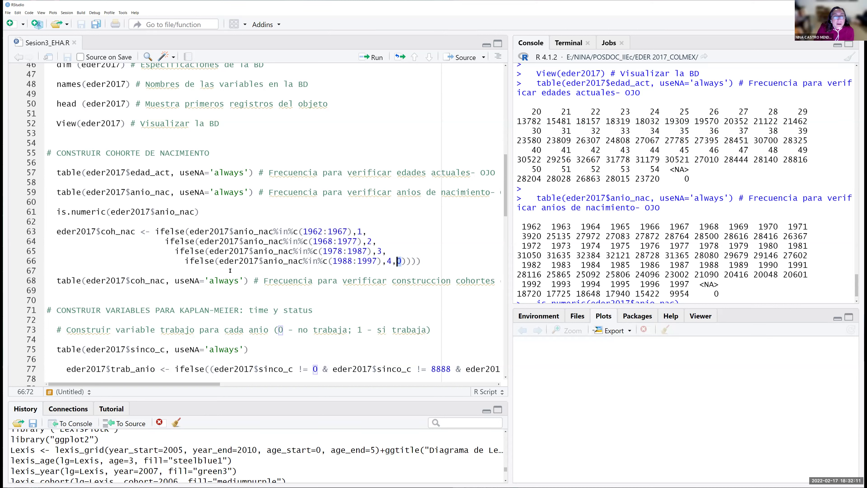
Run the full nested ifelse assignment that creates eder2017$coh_nac, and its frequency table with useNA='always'.
drag(58, 231, 443, 261)
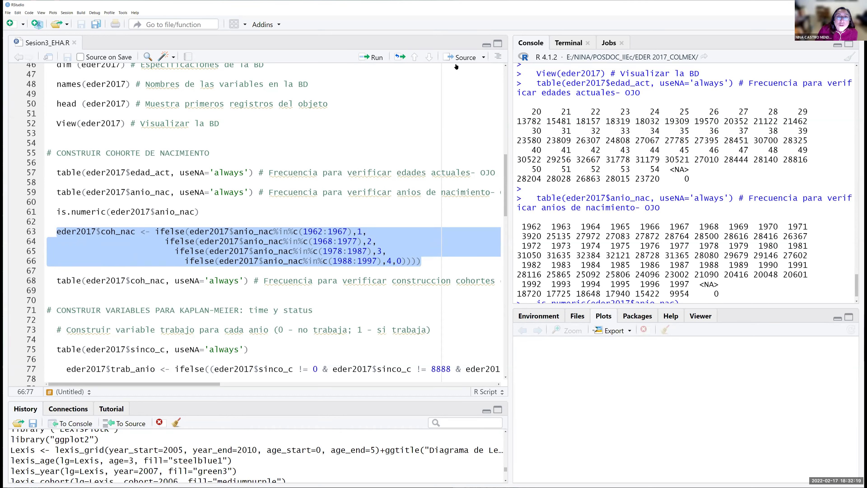
click(375, 58)
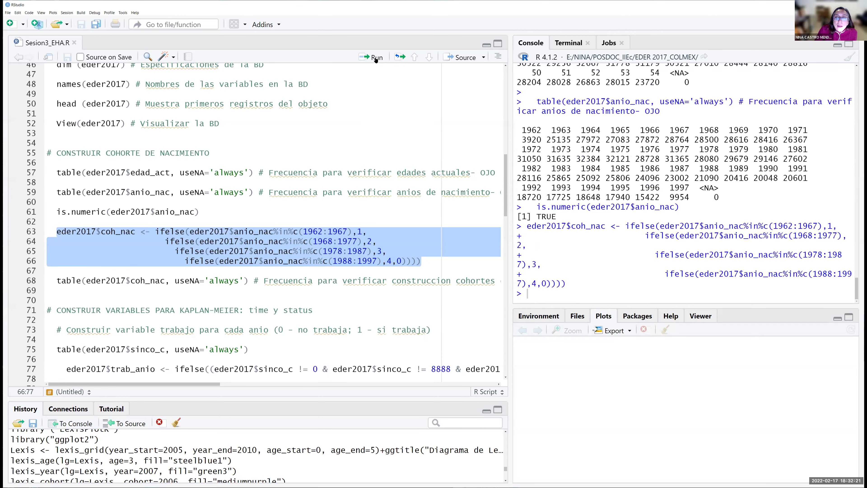
click(118, 280)
key(ctrl+Return)
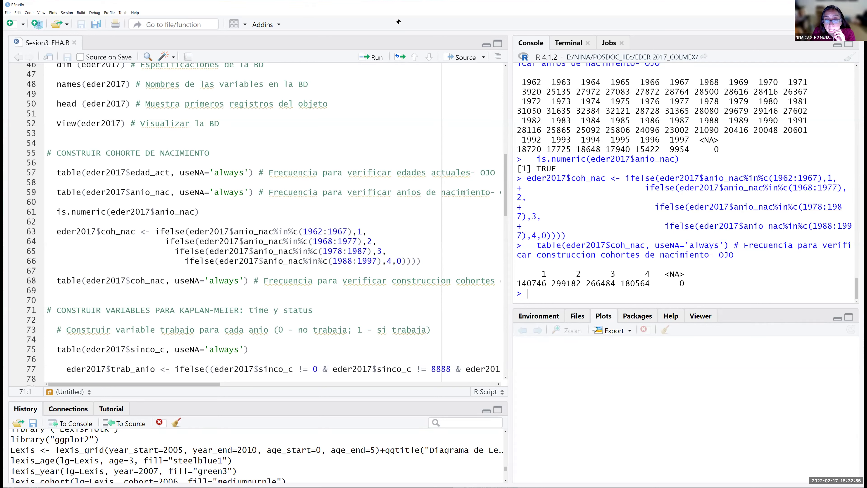
Highlight the cohort 1 count, the whole row of counts and the NA count in the coh_nac frequency output.
drag(517, 283, 544, 284)
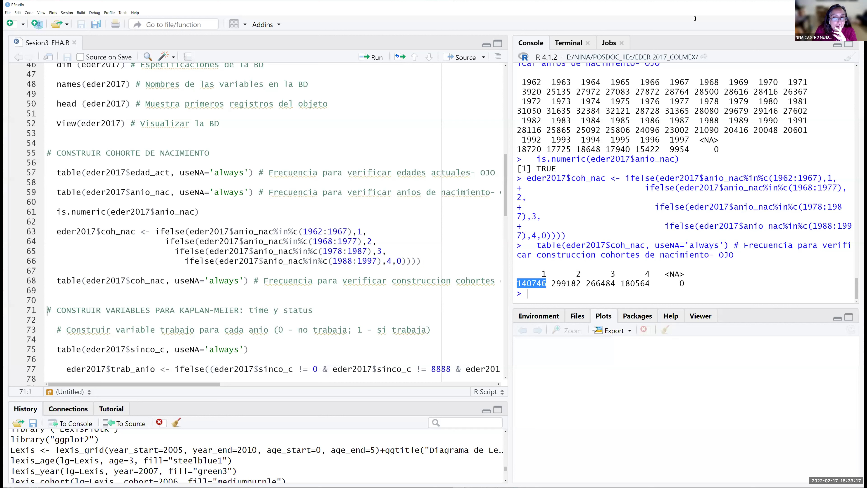
click(552, 293)
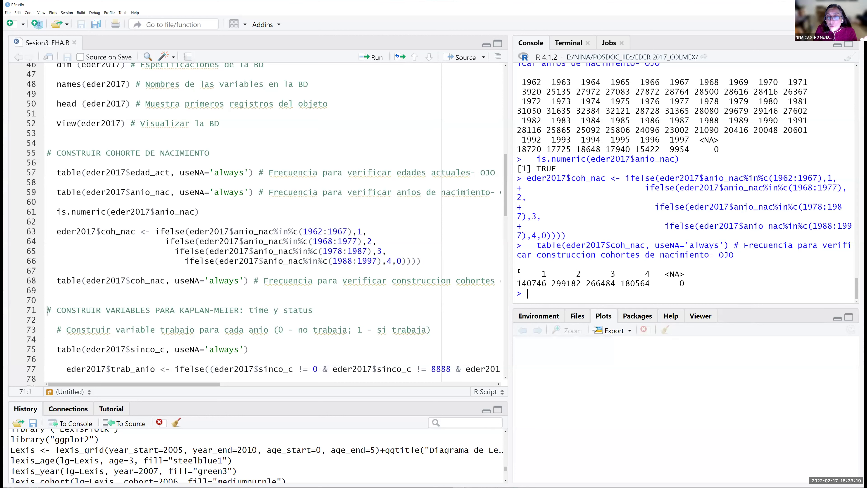
drag(688, 283, 516, 283)
click(594, 284)
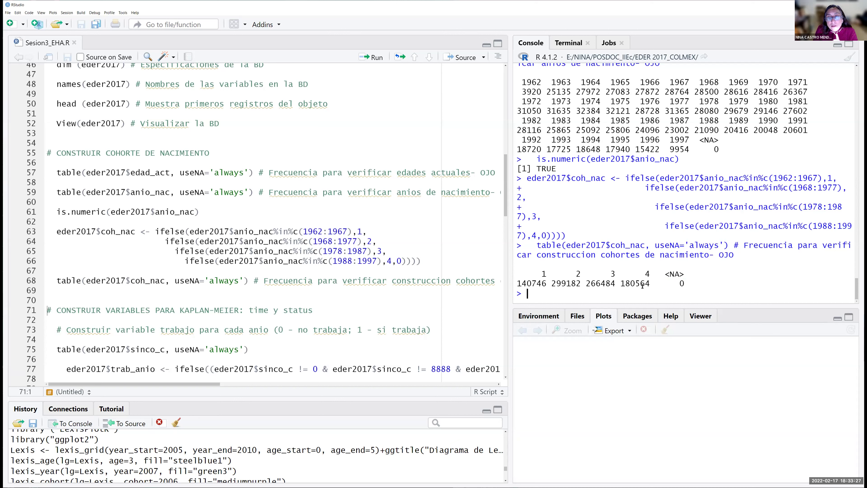
drag(684, 283, 667, 278)
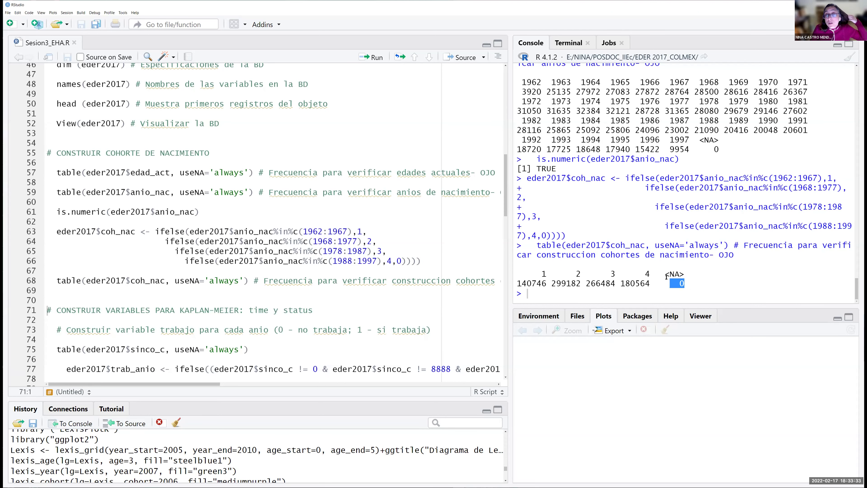
Review the script from the coh_nac frequency table through the trab_anio and coh1y2 construction to the start of the Kaplan-Meier analysis.
click(202, 283)
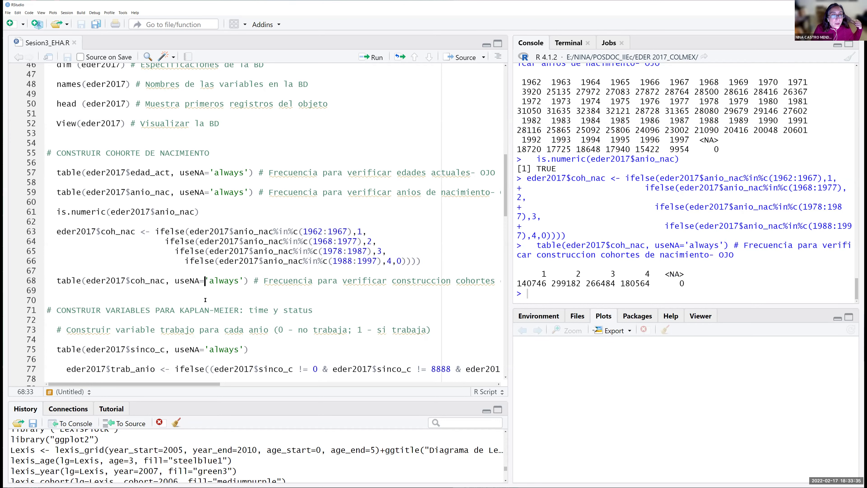
scroll(212, 303, down, 5)
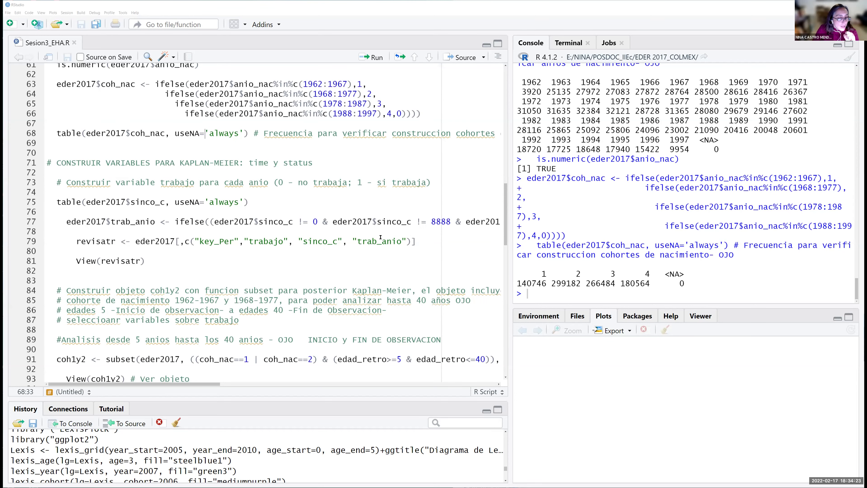
scroll(221, 293, down, 8)
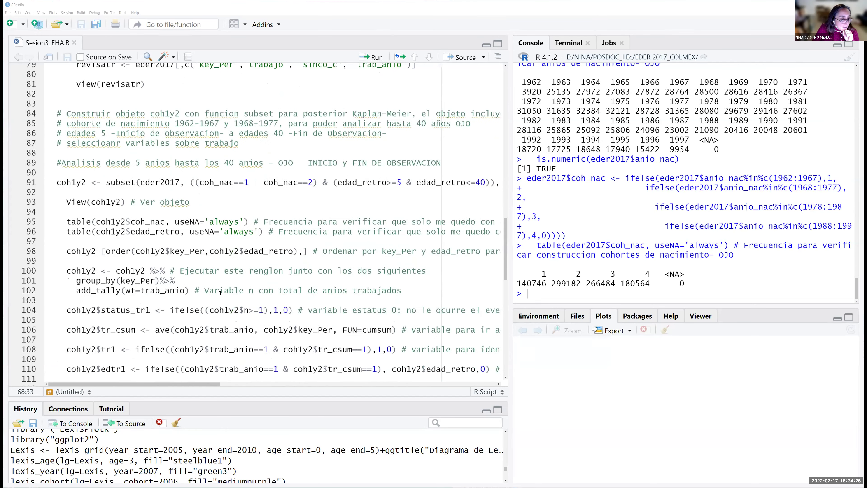
scroll(220, 293, down, 5)
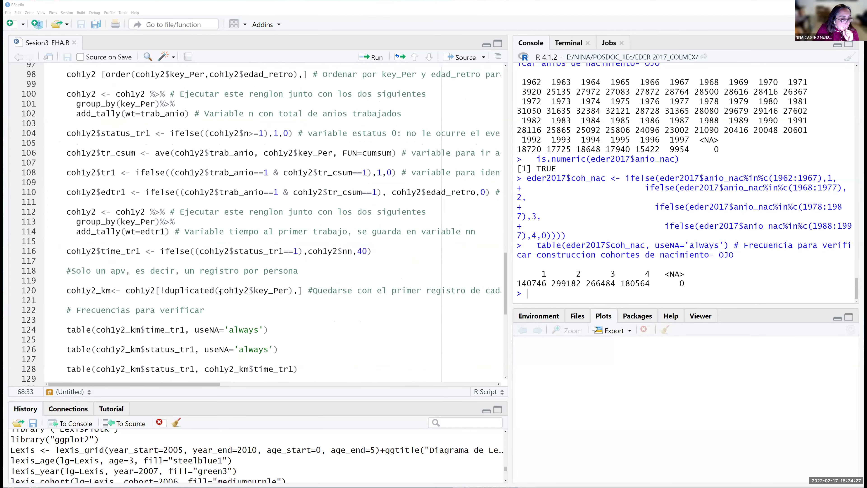
scroll(220, 292, up, 4)
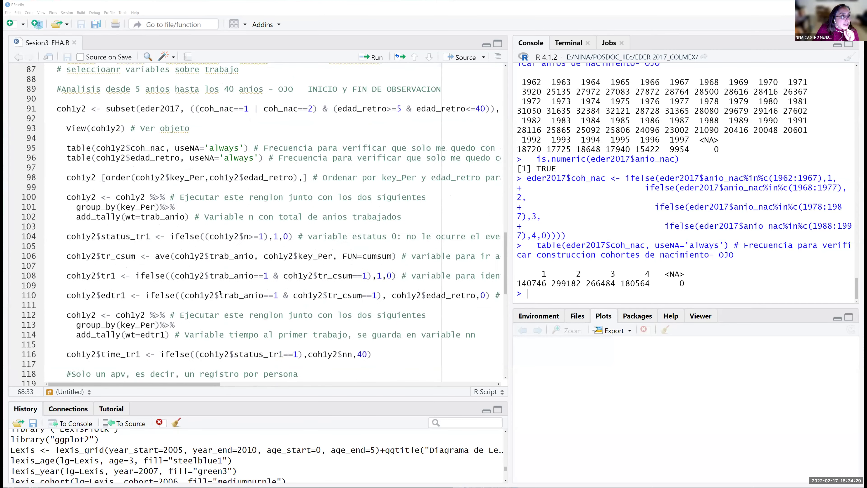
scroll(221, 292, up, 3)
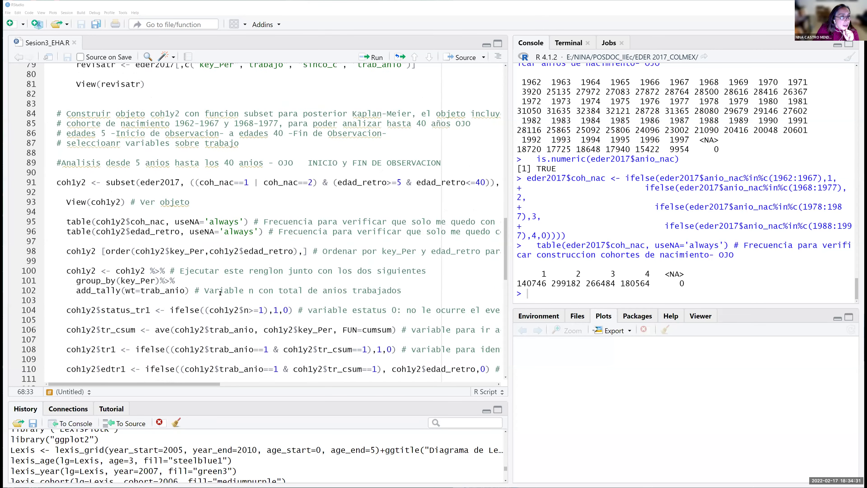
scroll(220, 292, up, 2)
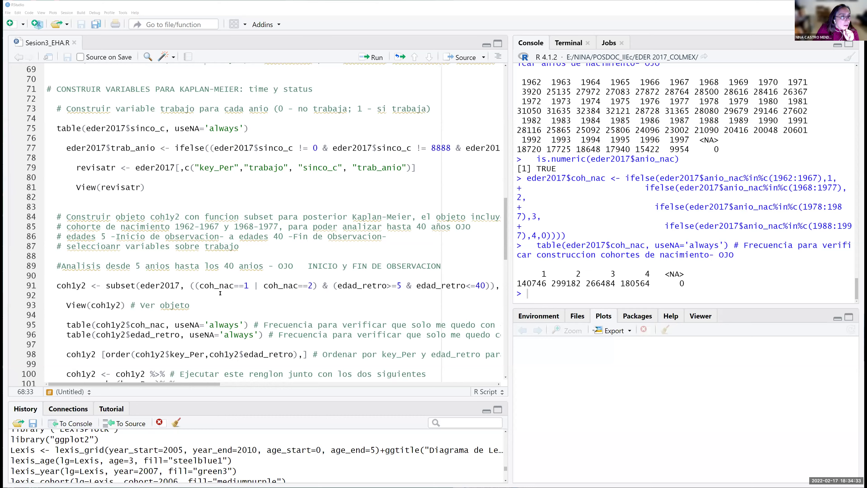
scroll(220, 293, down, 5)
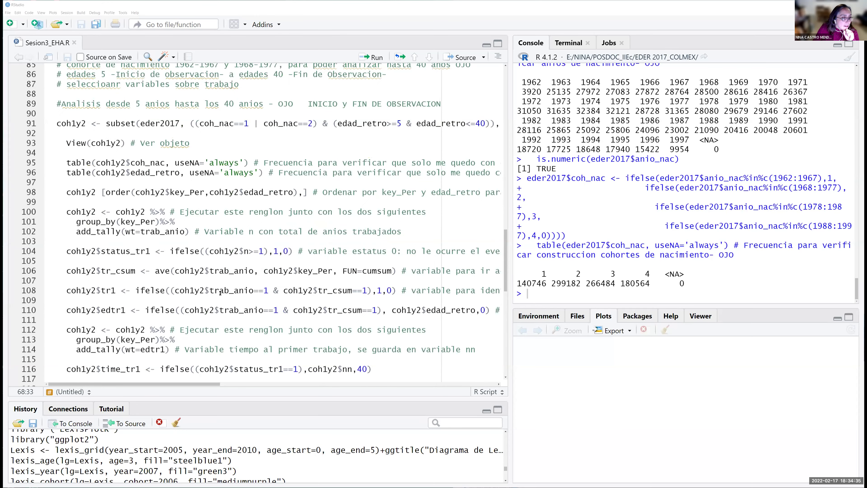
scroll(220, 292, down, 6)
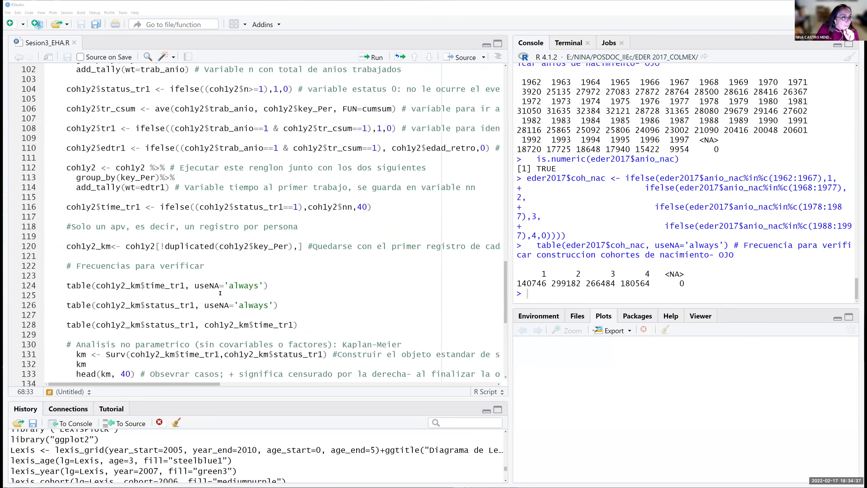
scroll(220, 292, down, 3)
scroll(220, 293, up, 4)
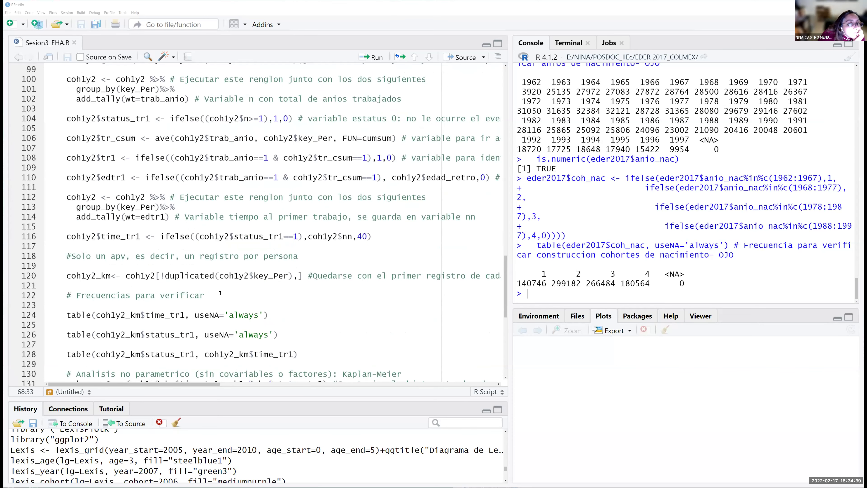
scroll(220, 292, up, 5)
scroll(220, 292, up, 5)
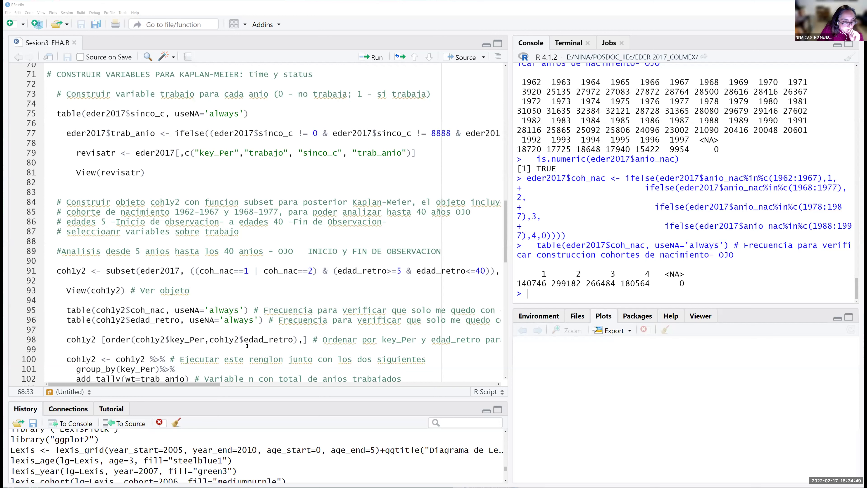
Place the cursor in the line ordering coh1y2 by key_Per and edad_retro, and examine the surrounding code down to the survfit summaries.
click(249, 339)
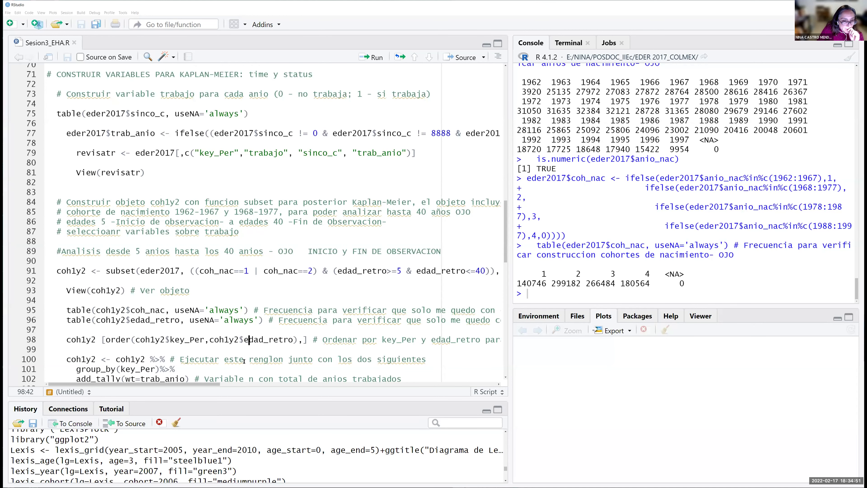
scroll(244, 360, down, 1)
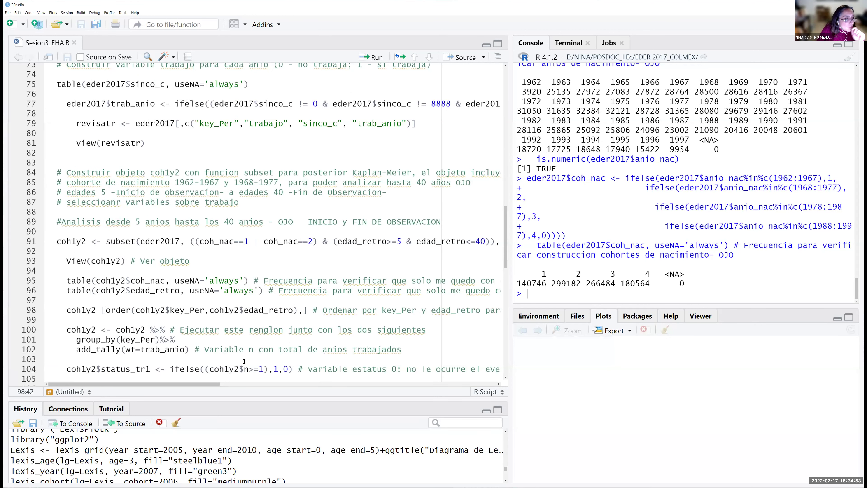
scroll(244, 360, down, 3)
scroll(244, 361, up, 7)
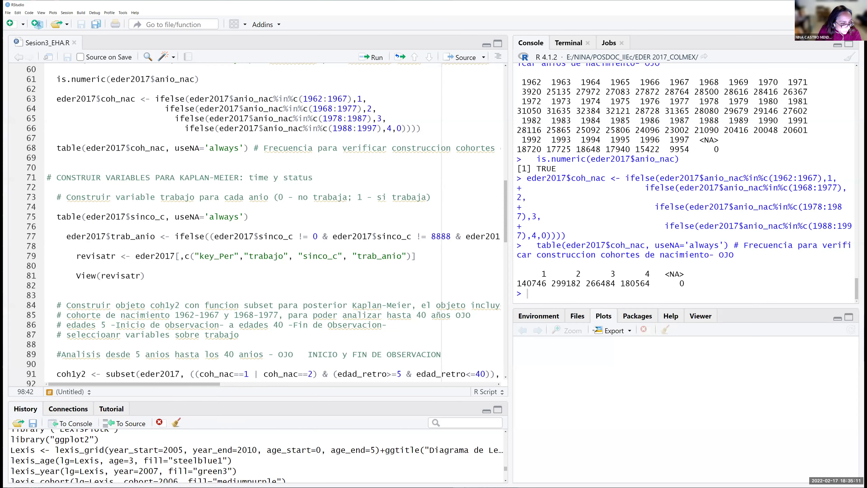
scroll(143, 314, down, 7)
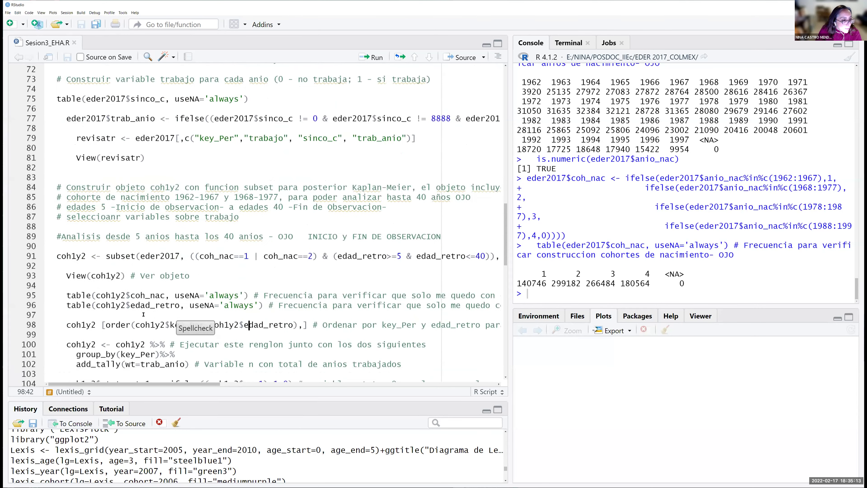
scroll(143, 314, down, 6)
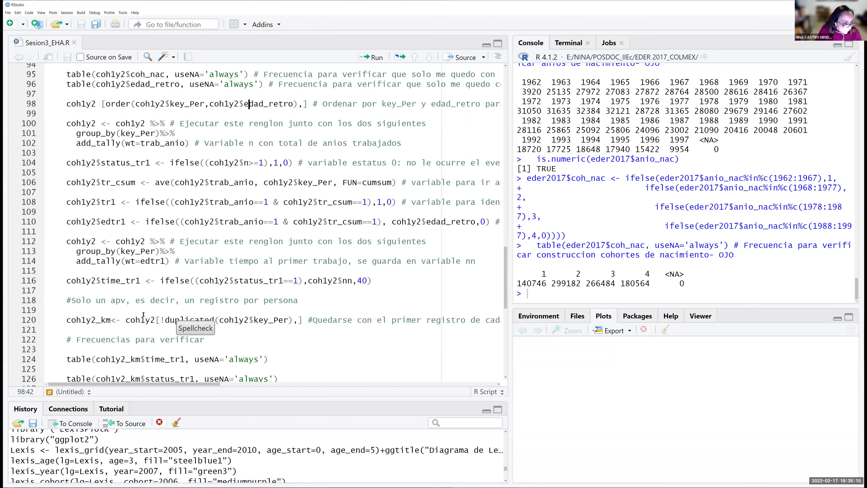
scroll(143, 314, down, 5)
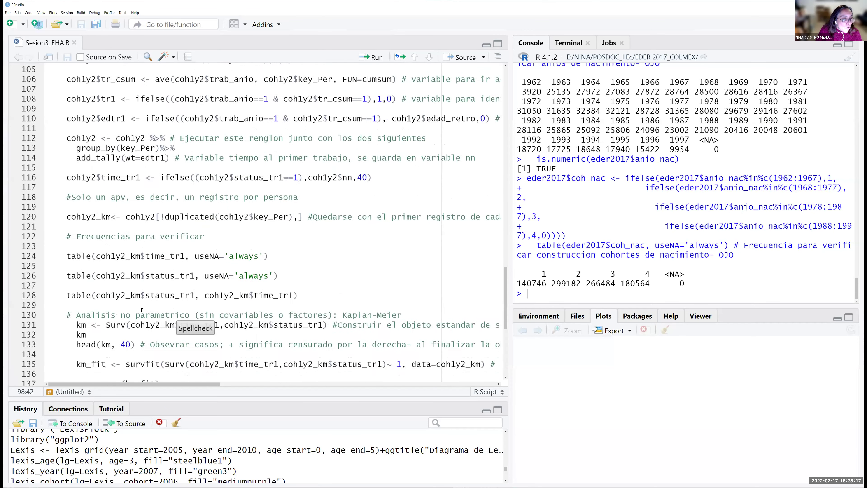
scroll(141, 309, up, 3)
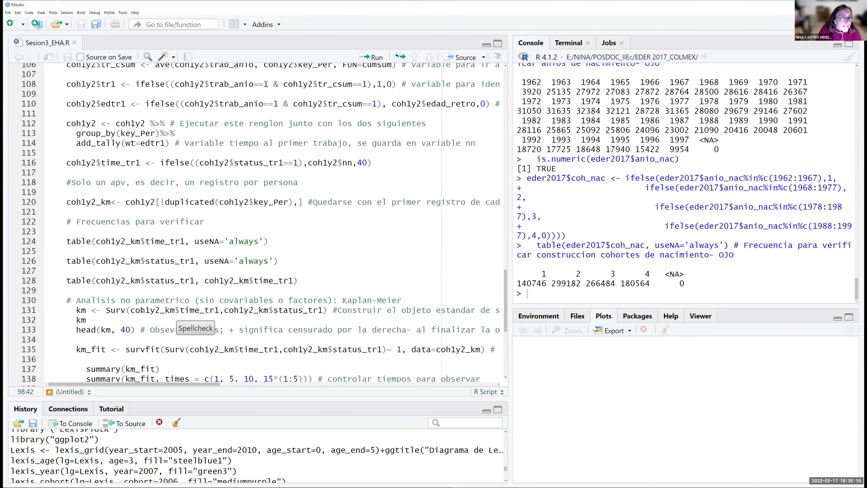
scroll(141, 310, up, 3)
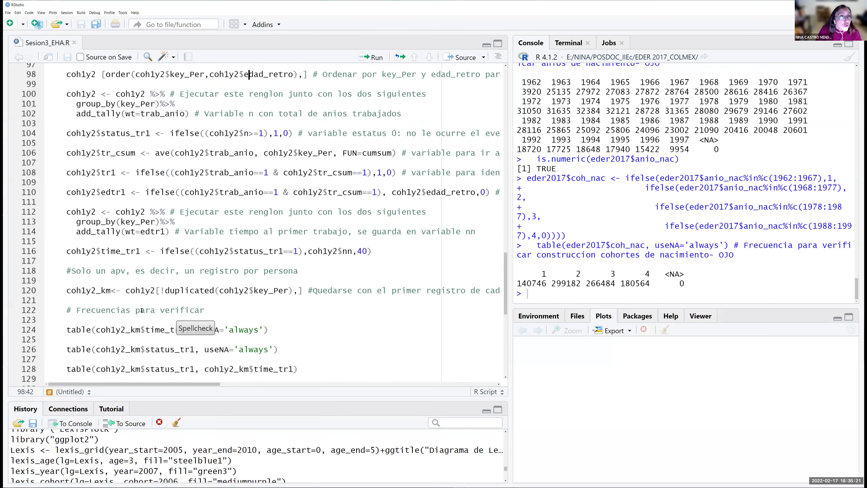
Highlight the coh1y2 subset condition on cohorts and edad_retro, and review the script back up to the coh_nac construction.
scroll(142, 310, up, 3)
scroll(156, 265, up, 1)
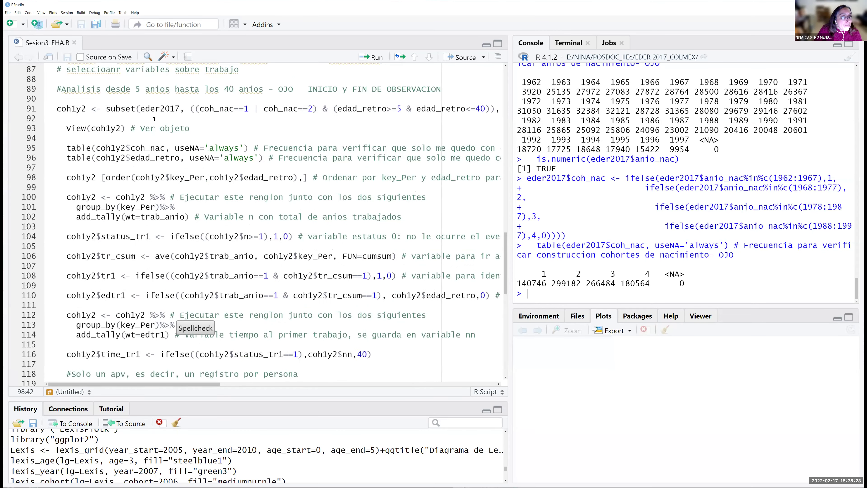
click(112, 118)
drag(104, 106, 469, 109)
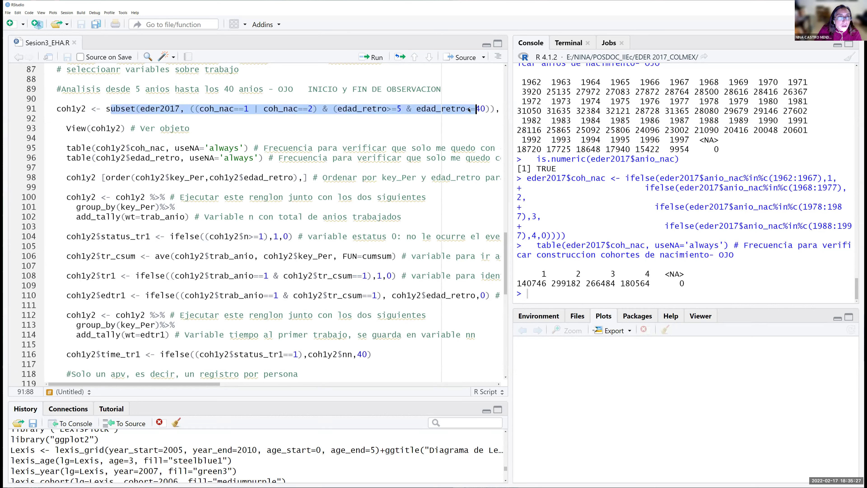
click(199, 286)
scroll(199, 287, up, 8)
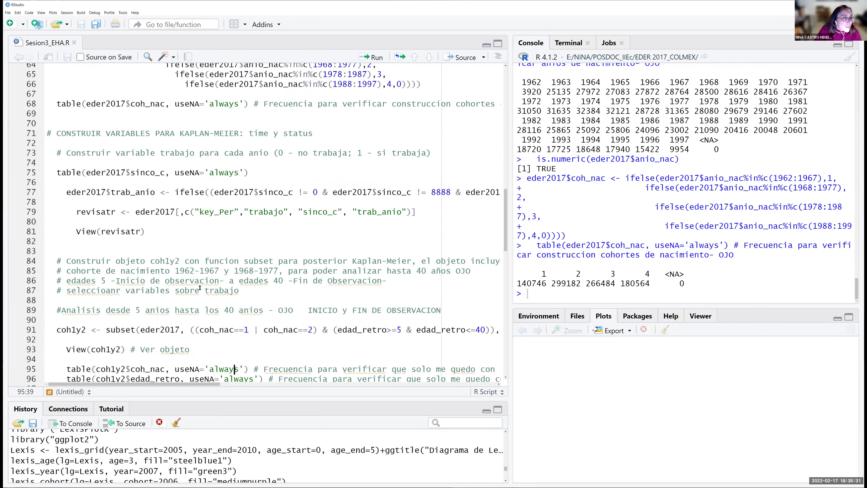
scroll(199, 287, up, 3)
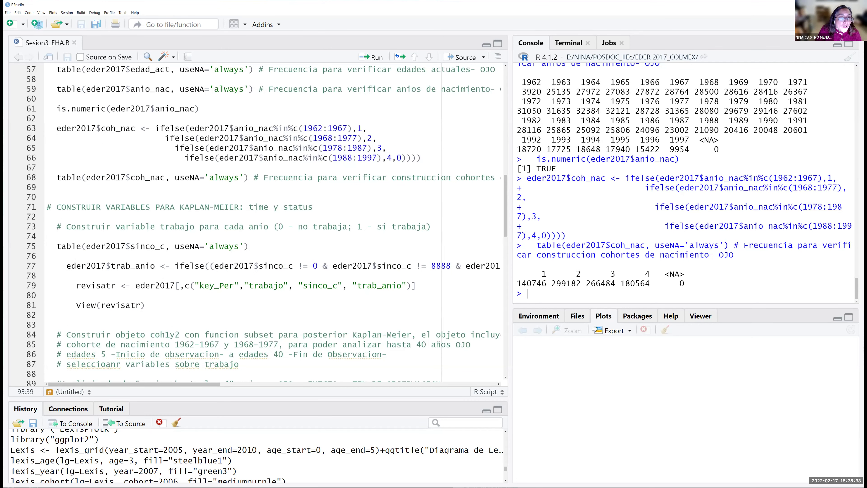
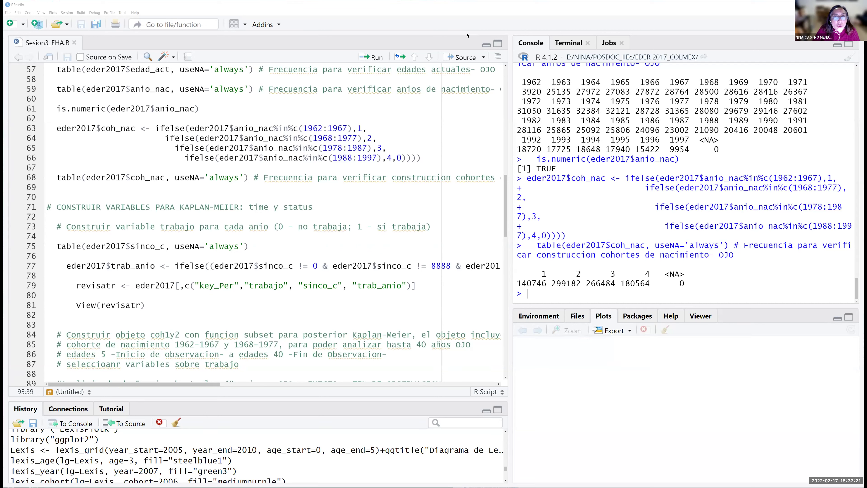
Add the line metodo1<-metodo[!duplicated(metodo$ID),] with the comment "Para quedarse con el primer registro por persona" above the Kaplan-Meier variables heading.
click(163, 227)
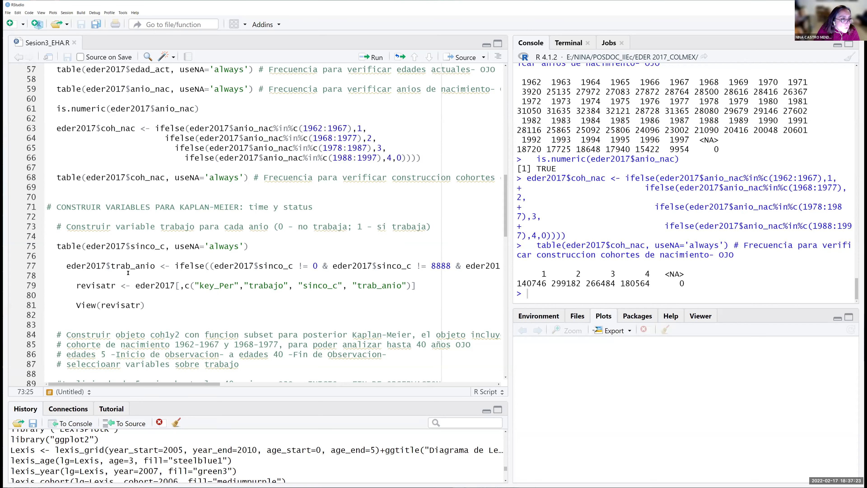
scroll(128, 272, up, 2)
scroll(128, 272, down, 3)
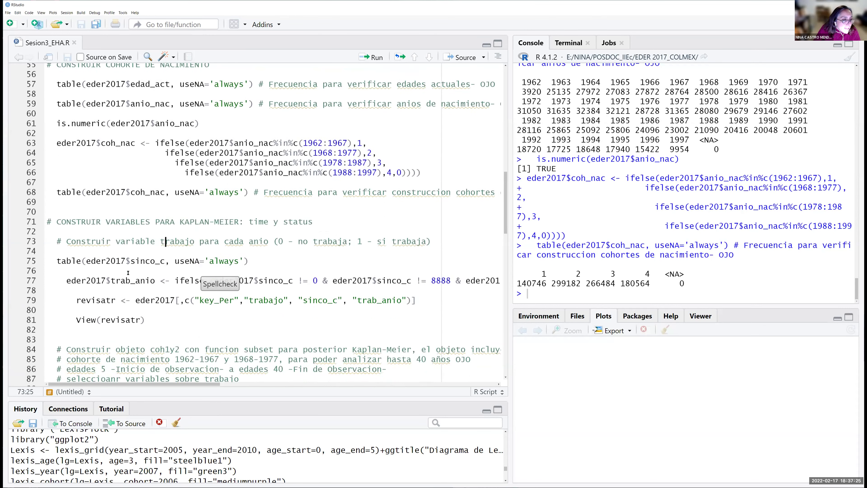
scroll(128, 272, up, 3)
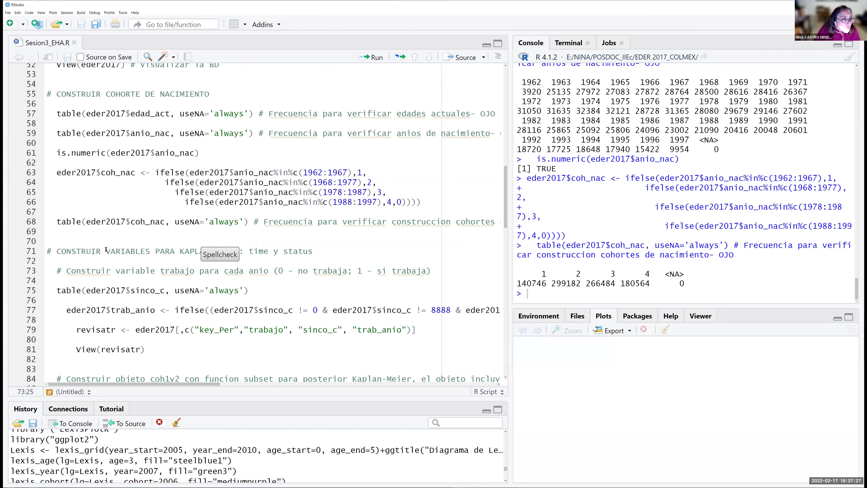
click(105, 239)
key(Return)
key(Tab)
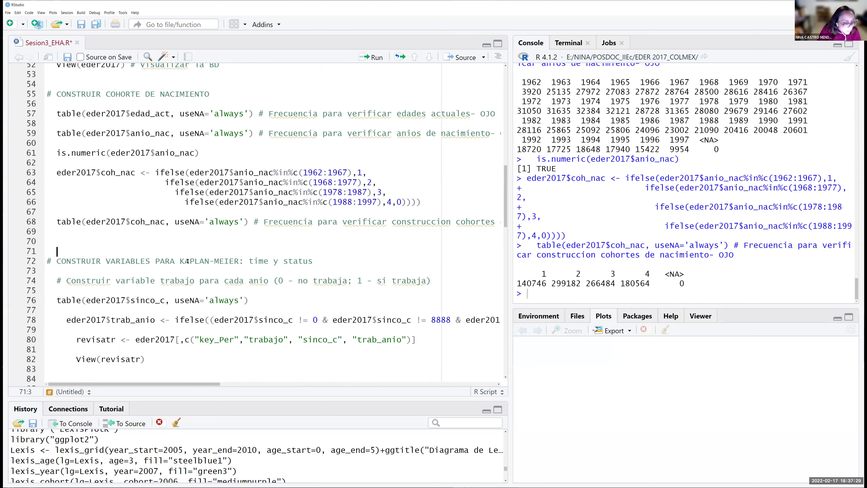
text(metodo1<-metodo[!duplicated(metodo$ID),] # Para quedarse con el primer registro por persona)
key(Home)
key(Return)
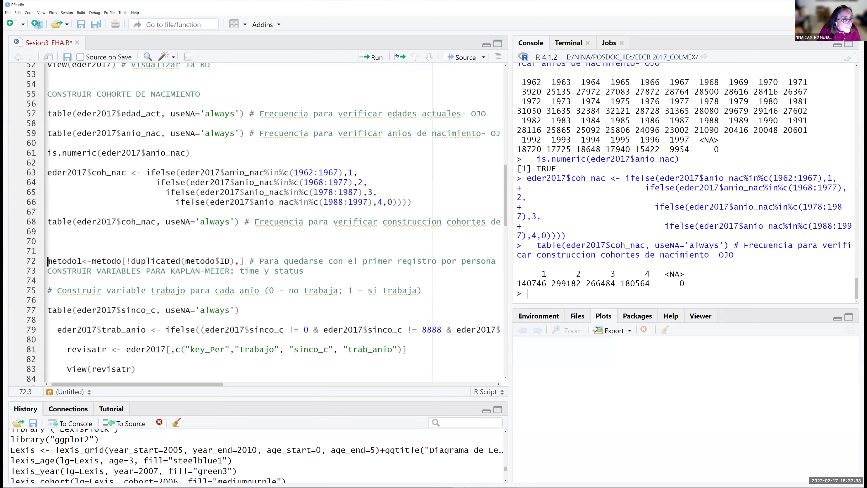
key(BackSpace)
key(ctrl+z)
key(ctrl+z)
Insert a blank line between the new duplicated() line and the Kaplan-Meier variables heading.
key(Down)
key(Left)
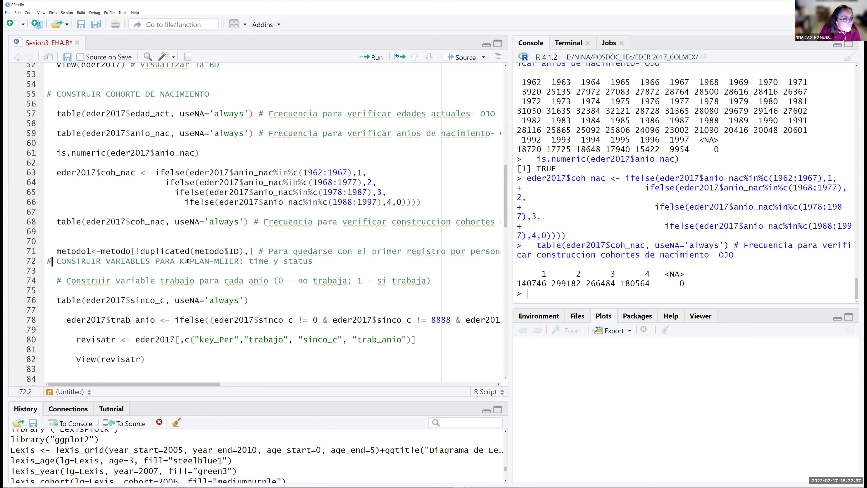
key(Left)
key(Return)
Replace the assigned object metodo1 with eder2017 in the new duplicated() line.
key(Up)
key(Up)
key(Up)
key(Down)
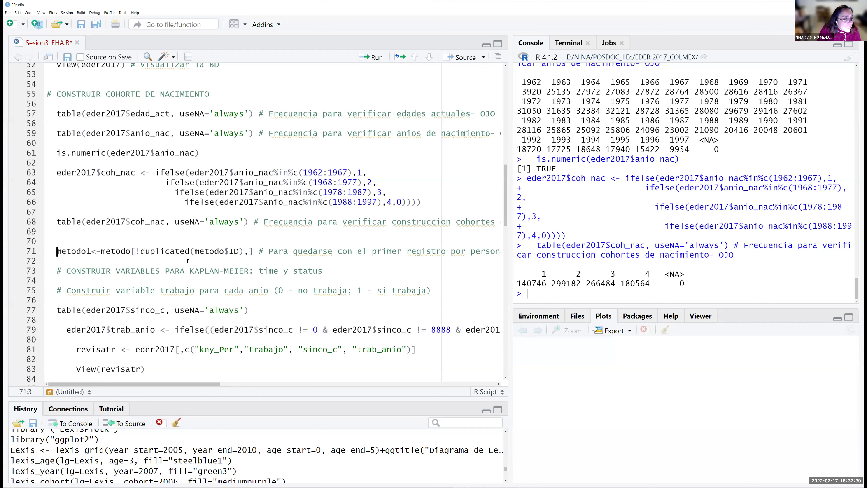
key(shift+Right)
key(shift+Right)
key(shift+Right)
key(shift+Right)
key(shift+Right)
key(shift+Right)
key(shift+Right)
text(eder)
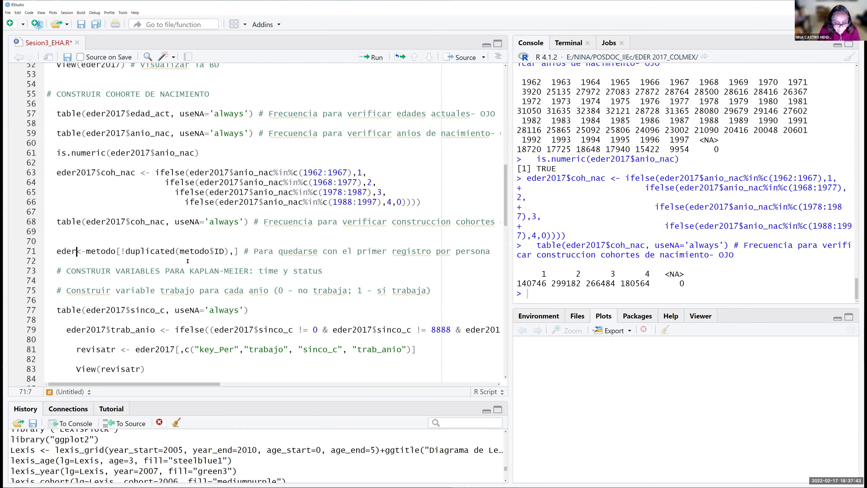
key(Tab)
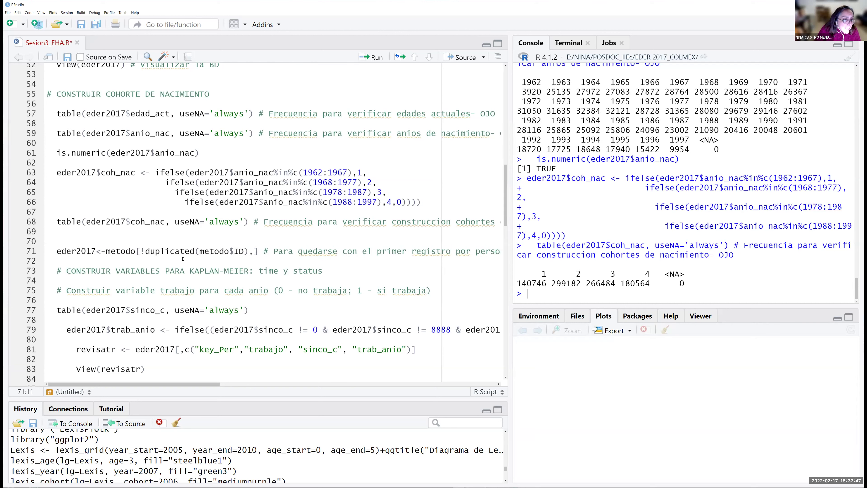
Replace the source data frame metodo after the assignment operator with eder2017.
double_click(130, 251)
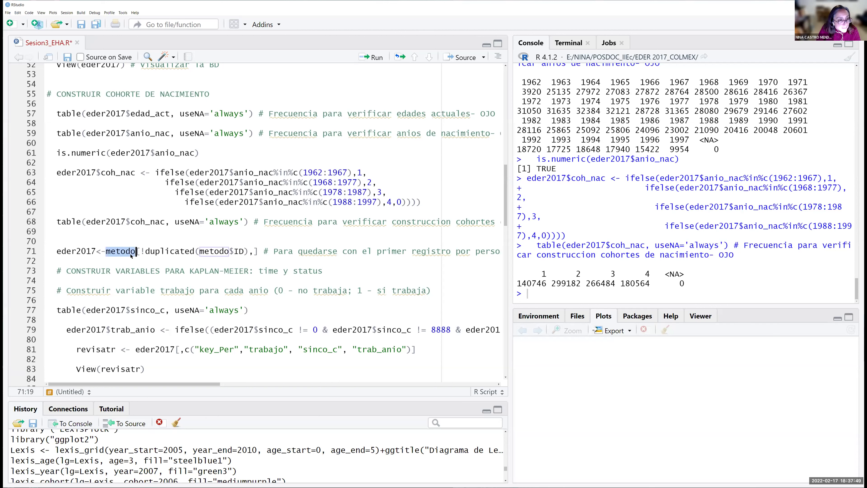
text(eder)
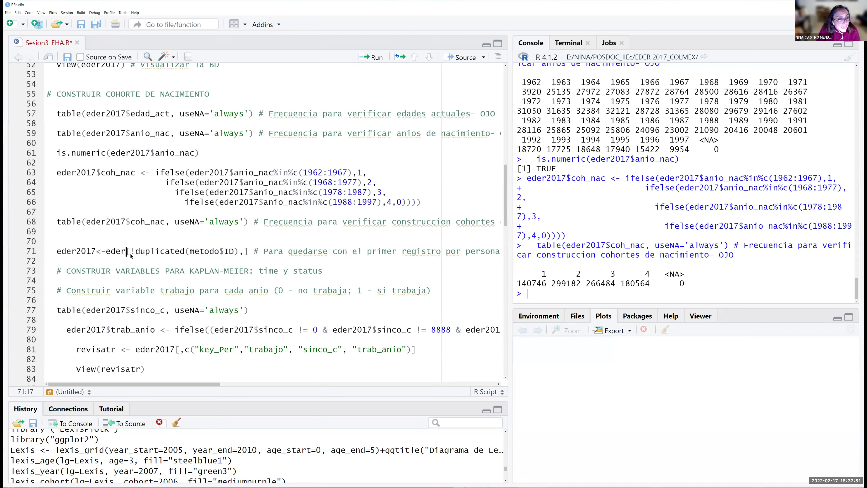
text(2017)
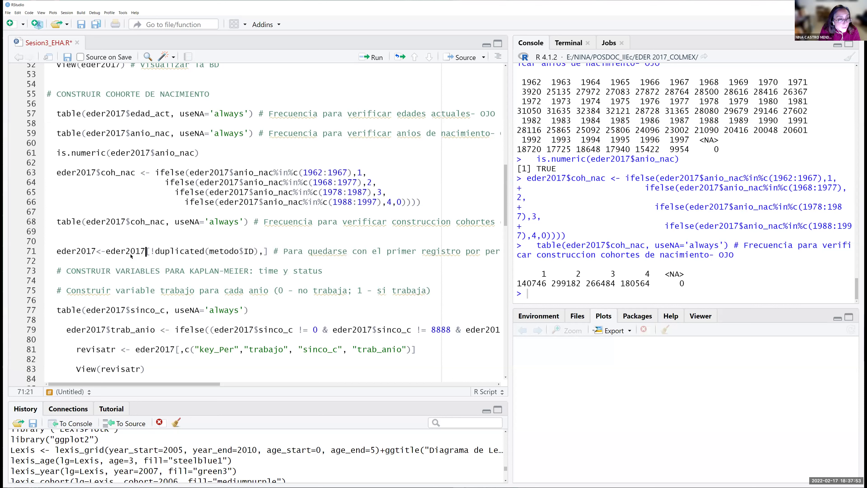
Highlight the negation operator and the duplicated function name in the first-record line.
key(Right)
key(Right)
key(Right)
key(Right)
key(Right)
key(Right)
key(Right)
key(Right)
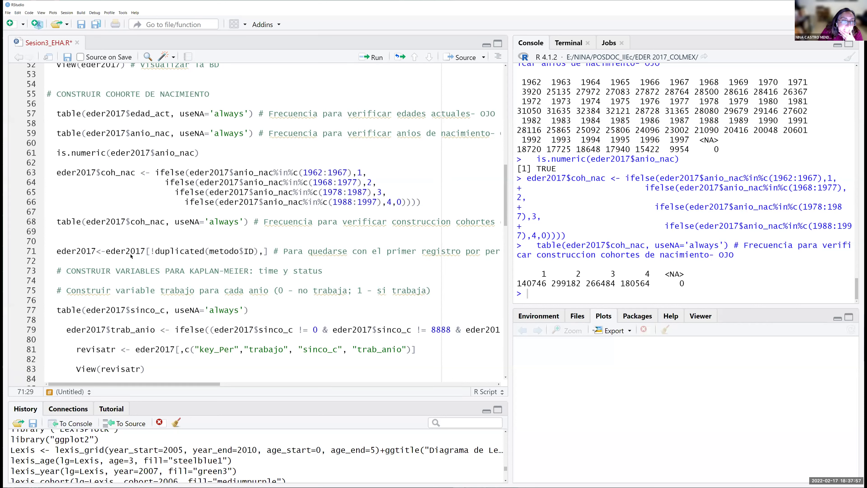
key(Left)
key(Left)
key(Left)
key(Left)
key(Left)
key(Left)
key(Left)
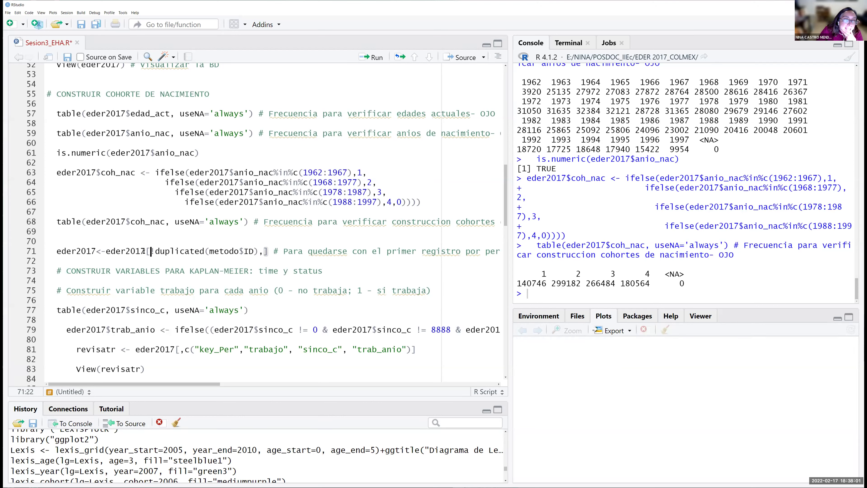
drag(150, 252, 157, 256)
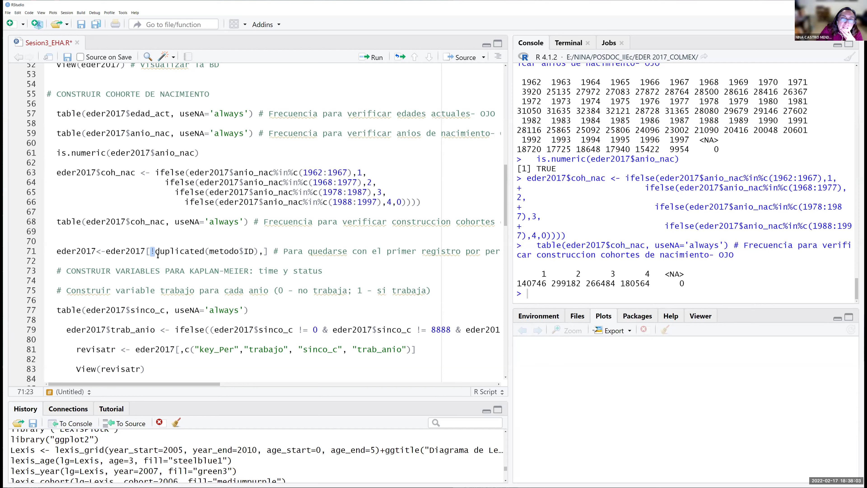
click(173, 251)
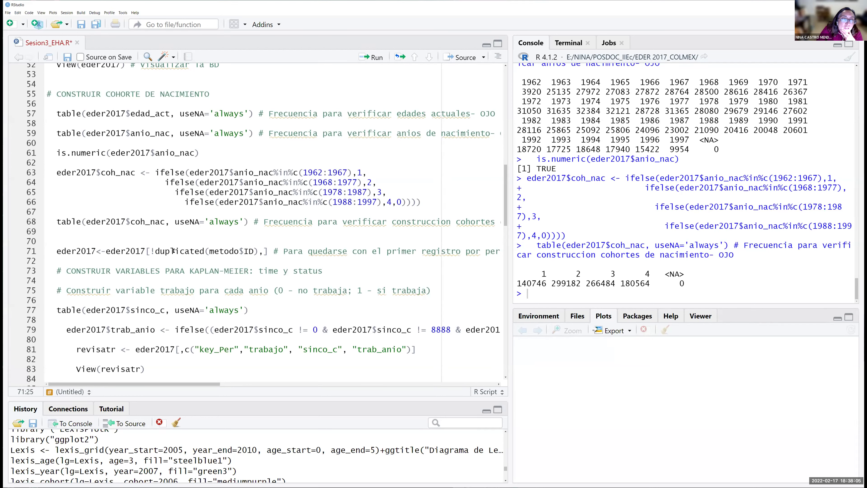
double_click(173, 251)
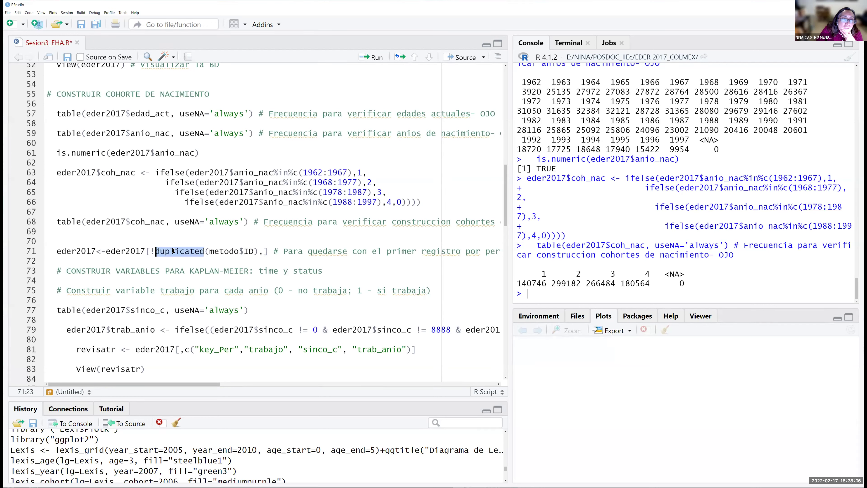
Replace metodo inside the duplicated() call with eder2017, keeping the ID column reference.
double_click(225, 251)
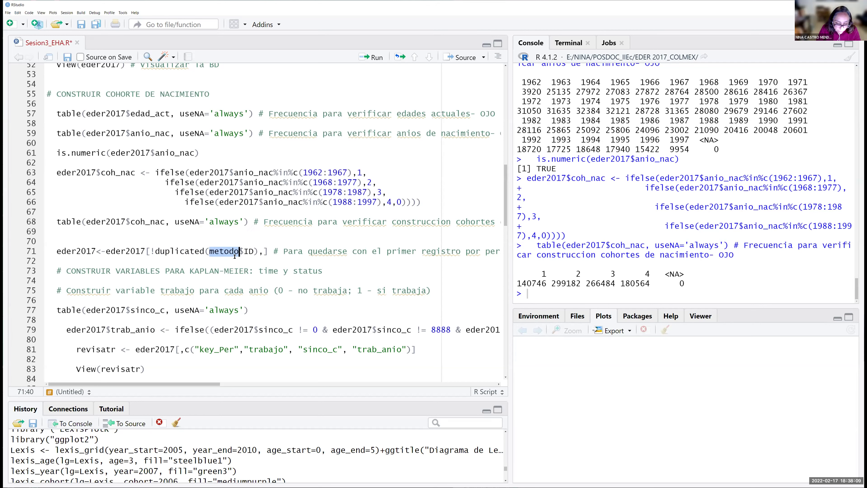
text(eder2017)
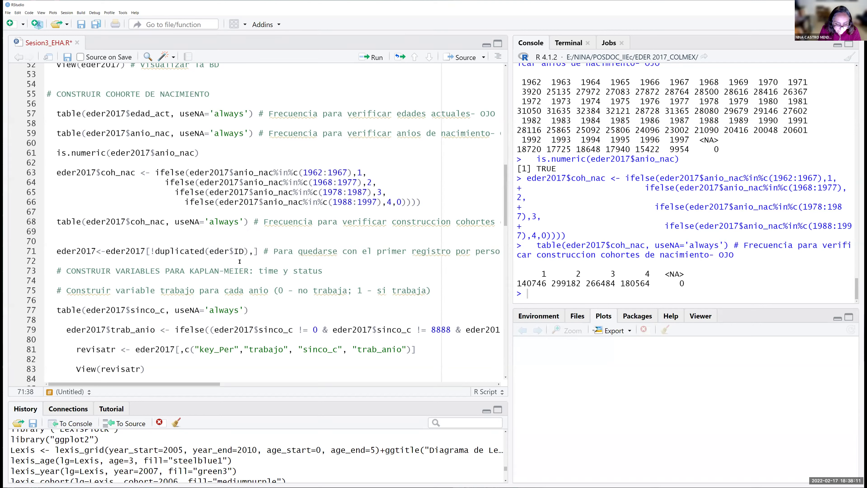
key(Right)
key(Right)
key(Right)
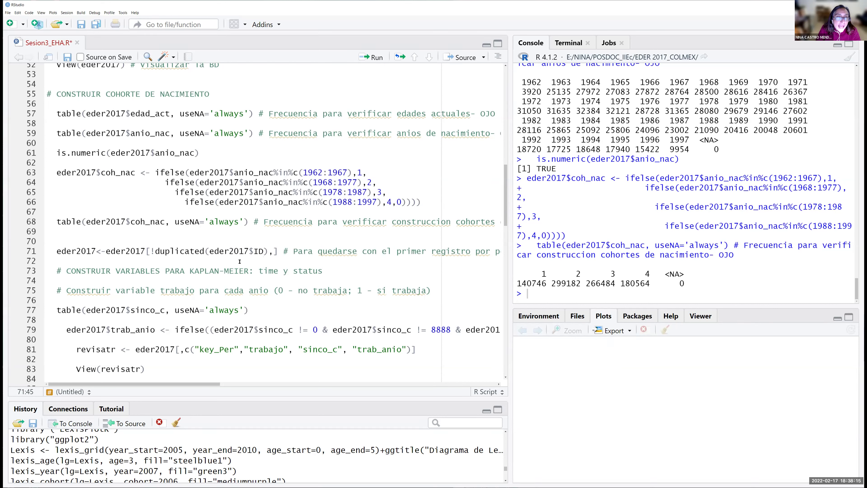
key(Right)
key(Right)
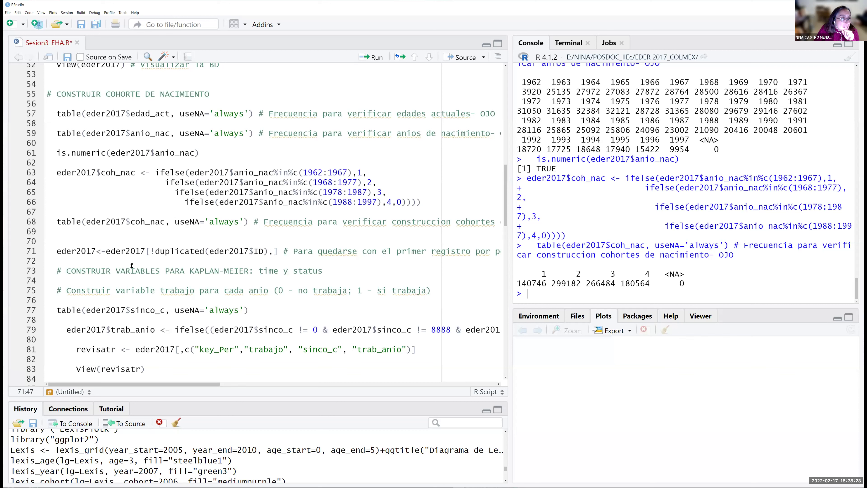
Rename the assigned object in the first-record line to eder2017_uno.
drag(59, 251, 94, 253)
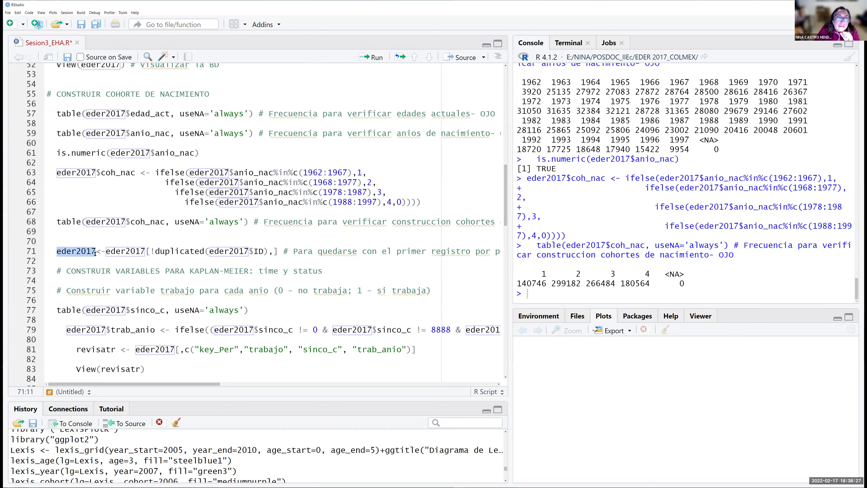
click(105, 250)
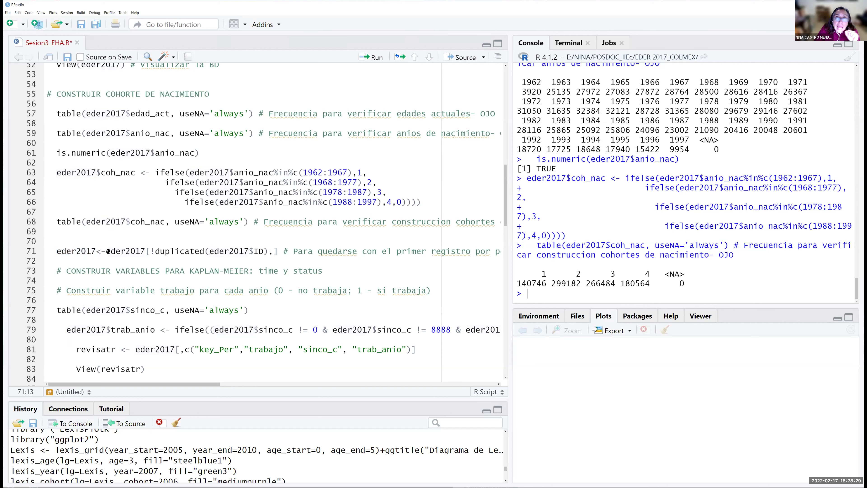
key(Left)
key(Left)
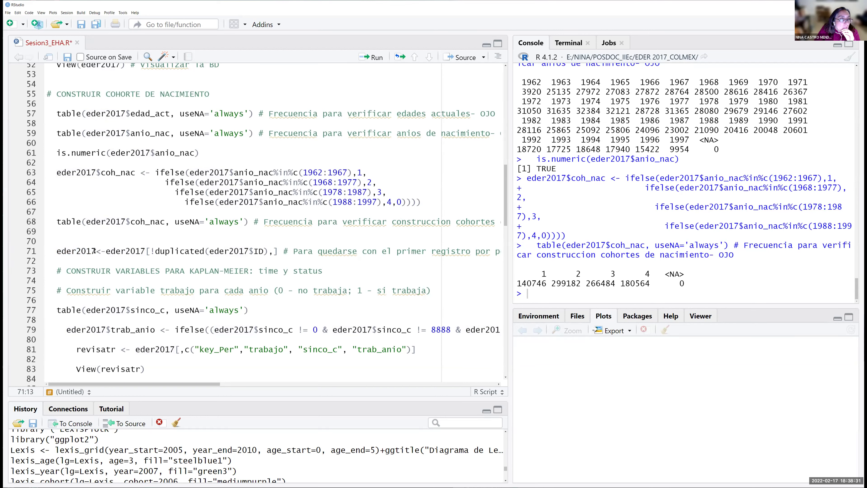
key(BackSpace)
key(BackSpace)
key(BackSpace)
key(BackSpace)
key(BackSpace)
key(BackSpace)
key(BackSpace)
key(BackSpace)
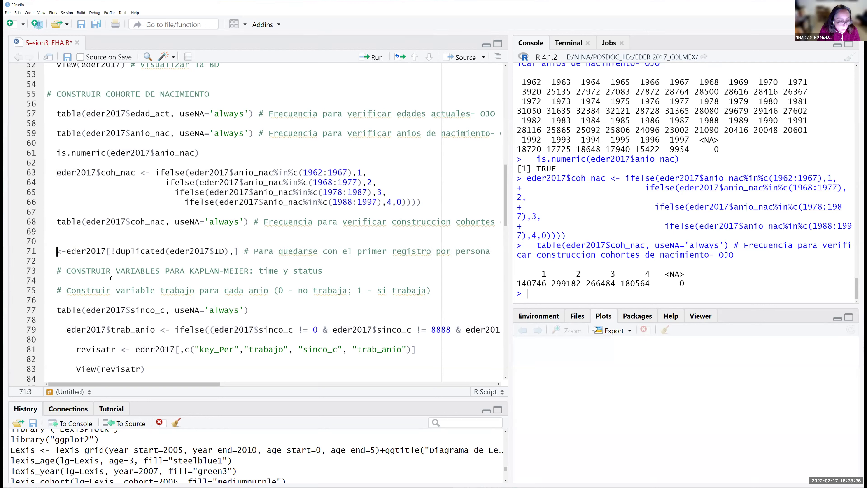
text(eder2017)
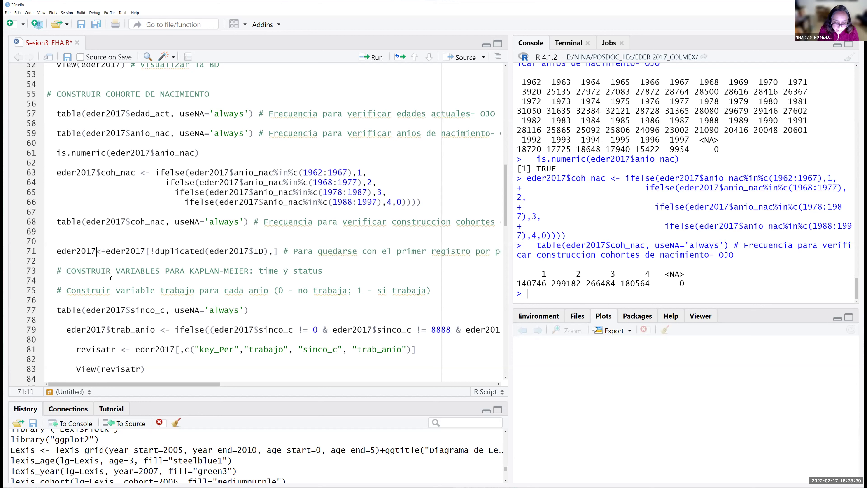
text(_uno)
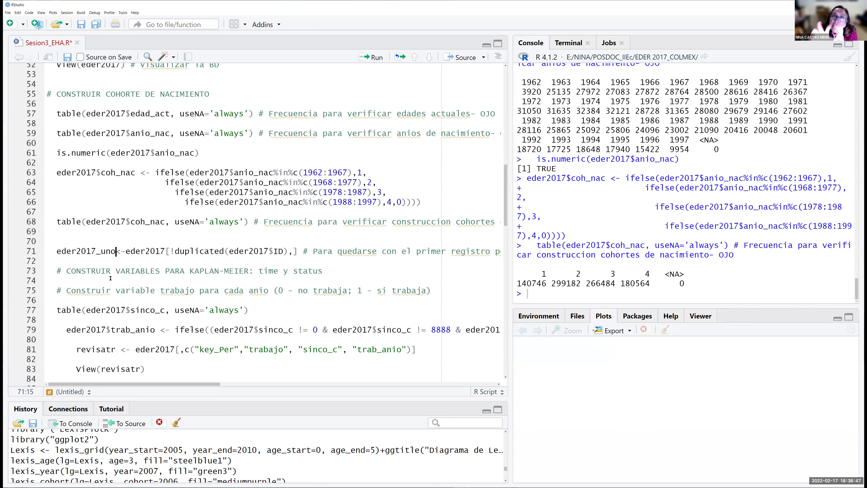
Highlight the assignment operator and the source object eder2017 in the eder2017_uno line.
key(shift+Right)
key(shift+Right)
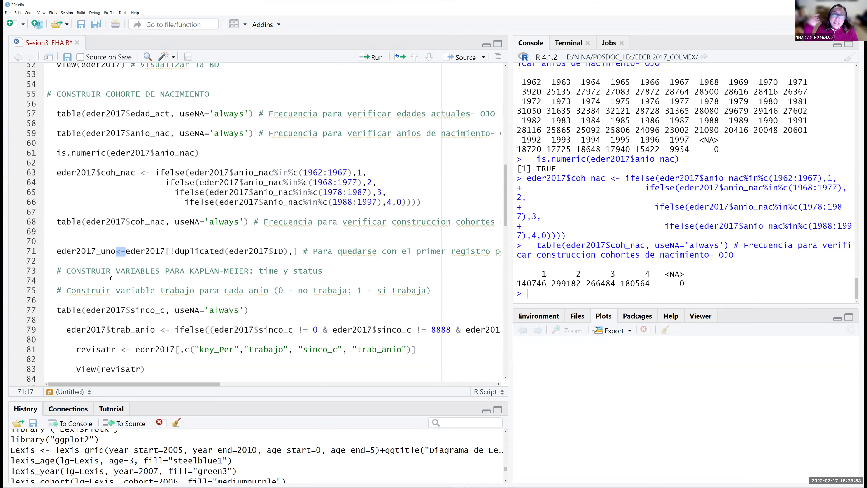
key(Right)
key(shift+Right)
key(shift+Right)
key(shift+Right)
key(shift+Right)
key(shift+Right)
key(shift+Right)
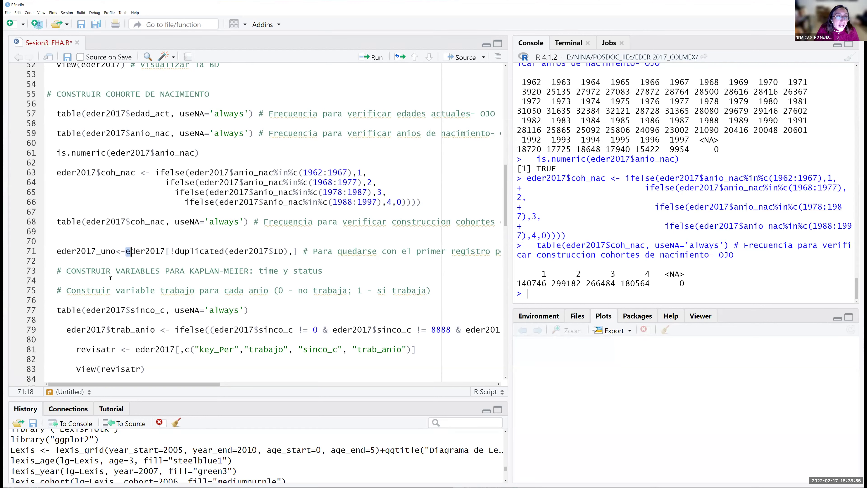
key(shift+Right)
key(shift+Right)
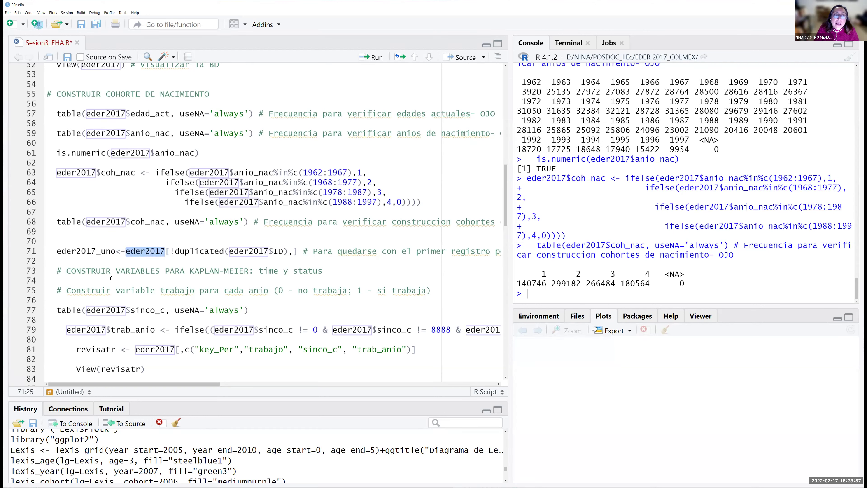
Highlight the full condition !duplicated(eder2017$ID) inside the brackets of the eder2017_uno line.
key(Right)
key(Right)
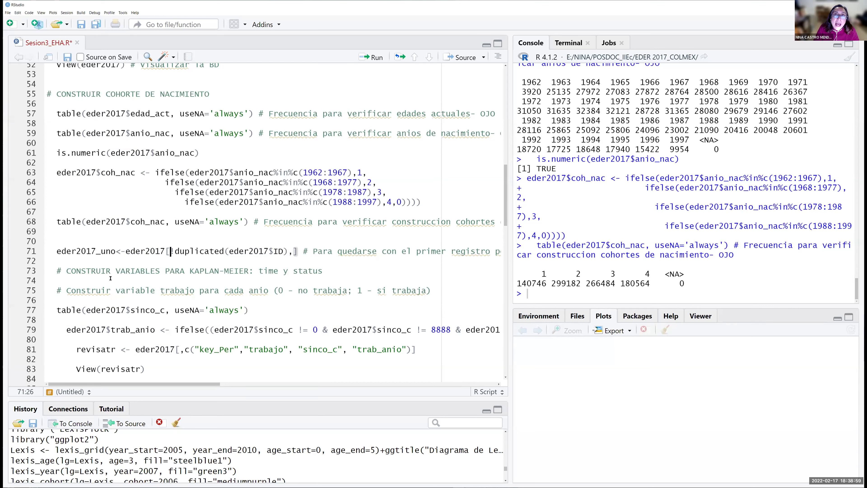
key(Left)
key(Right)
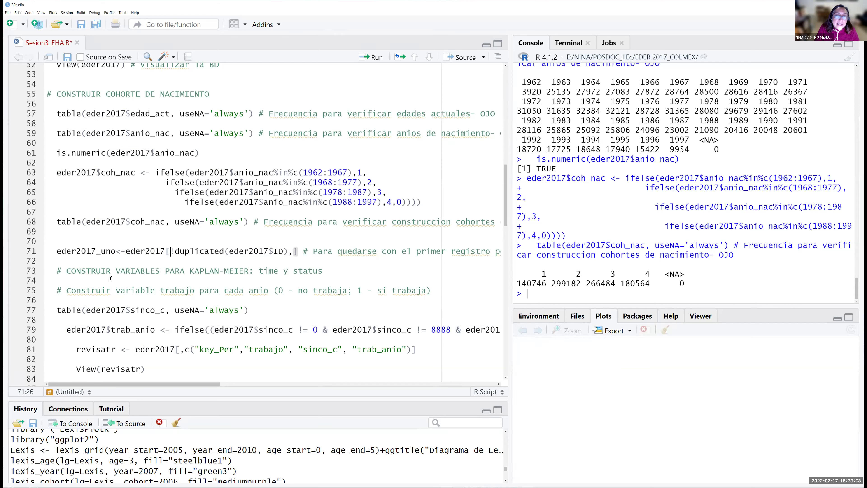
key(shift+Right)
key(shift+Right)
key(shift+Right)
key(shift+Right)
key(shift+Right)
key(shift+Right)
key(shift+Right)
key(shift+Right)
key(shift+Right)
key(shift+Right)
key(shift+Right)
key(shift+Right)
key(shift+Right)
key(shift+Right)
key(shift+Right)
key(shift+Right)
key(shift+Right)
key(shift+Right)
key(shift+Right)
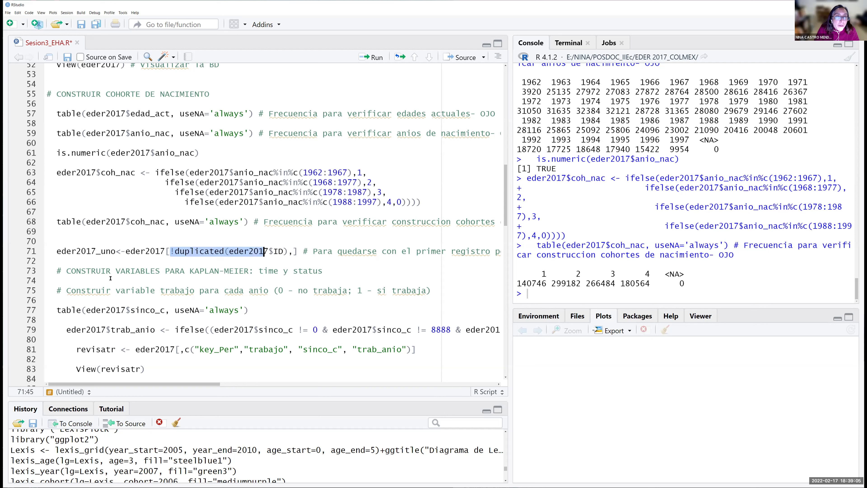
key(shift+Right)
key(shift+Right)
key(shift+Right)
key(shift+Right)
key(shift+Right)
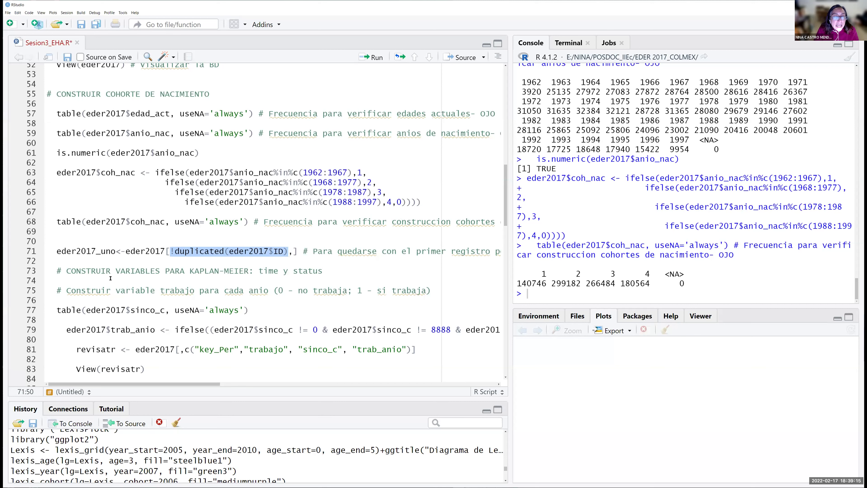
Run the eder2017_uno line to create the object holding only the first record per person.
key(Right)
key(Right)
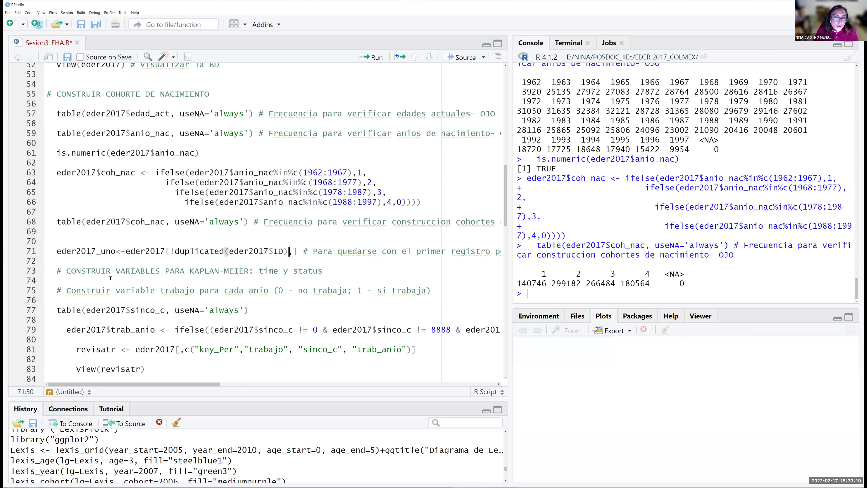
text(])
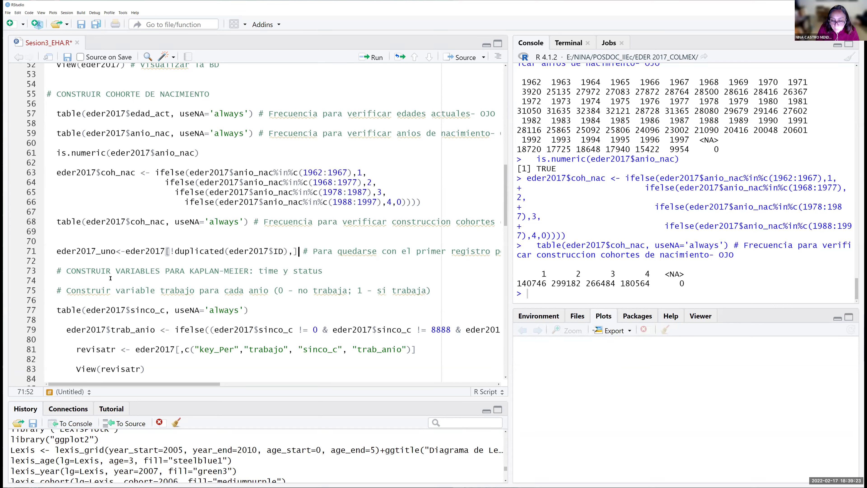
key(End)
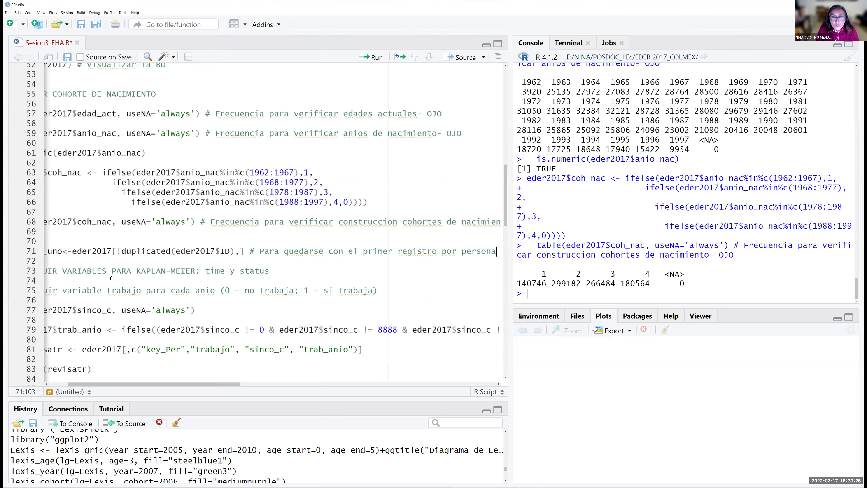
key(Up)
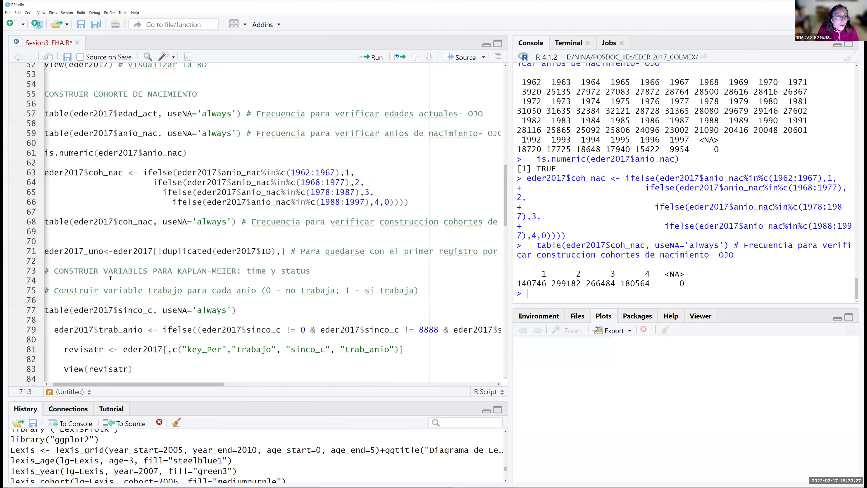
key(Down)
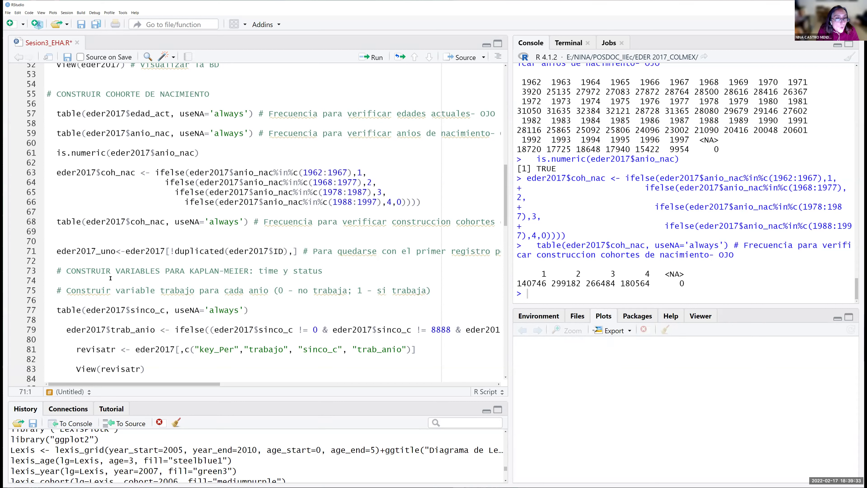
key(ctrl+Return)
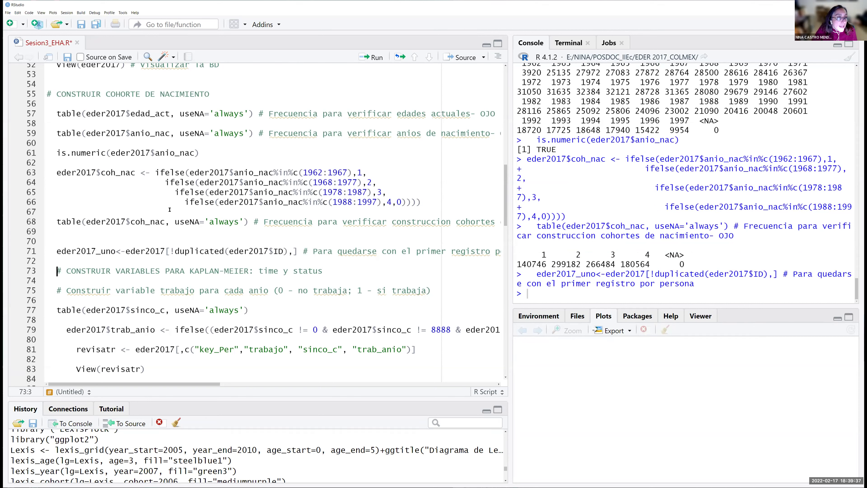
View the eder2017_uno data from the environment, examine its IDs through the last record, and close the data view.
click(543, 319)
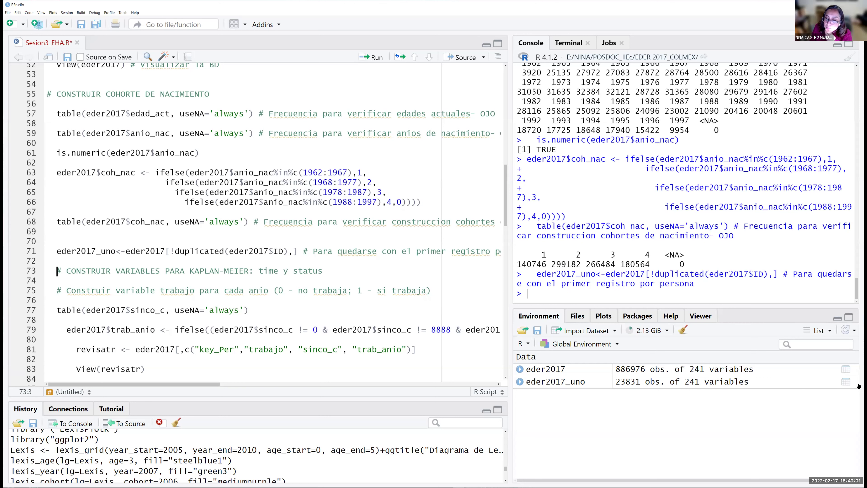
click(846, 382)
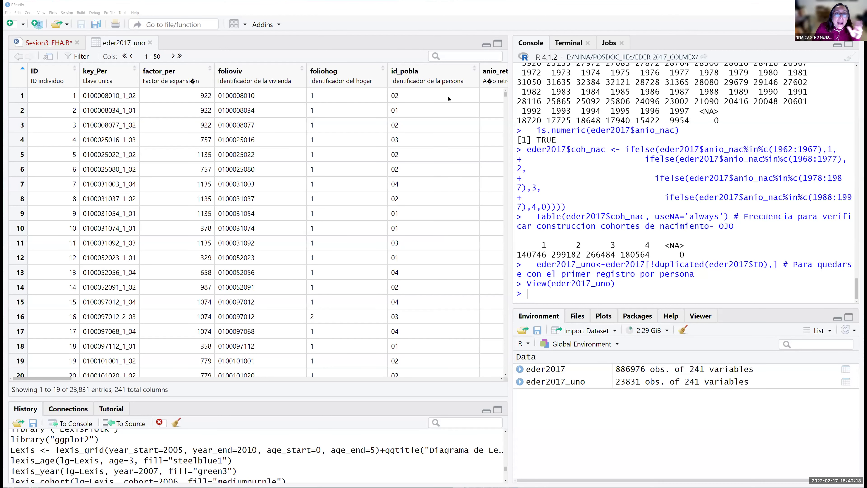
drag(504, 95, 511, 382)
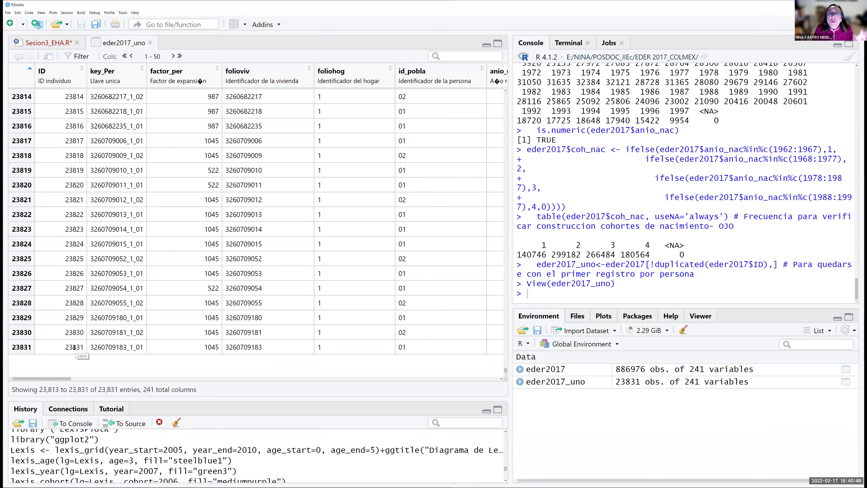
click(150, 43)
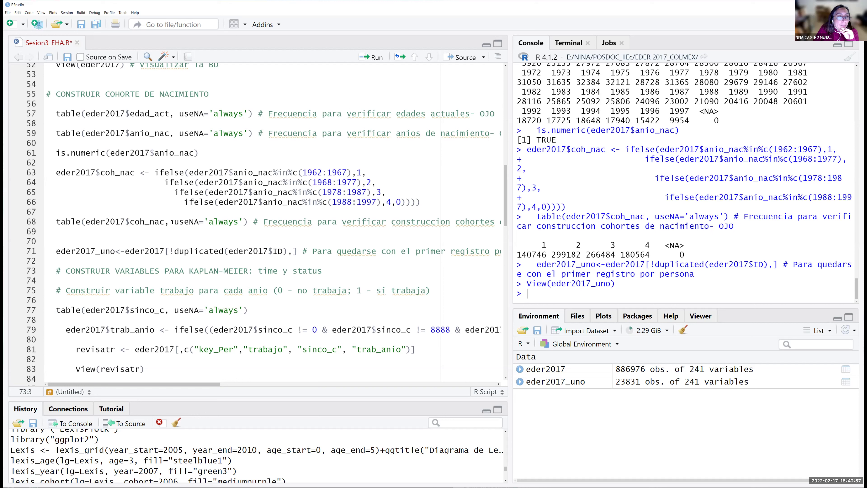
Insert a blank line between the eder2017_uno line and the Kaplan-Meier variables heading.
click(161, 260)
key(Return)
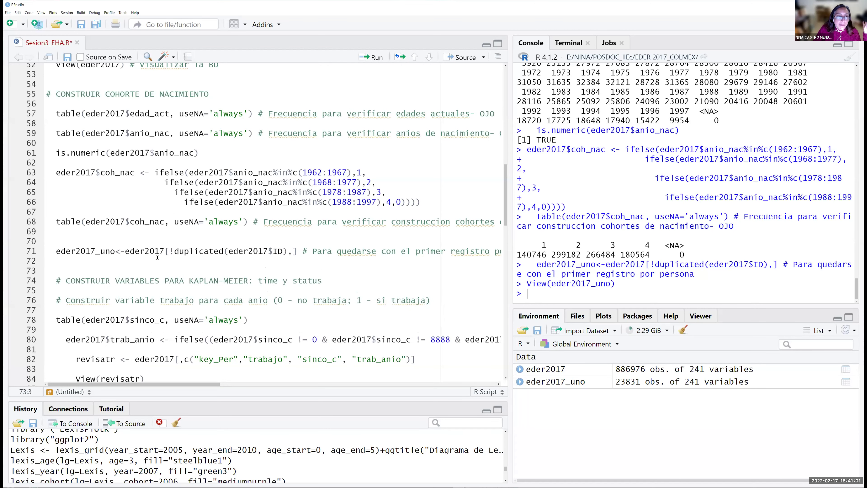
Switch to the EDER 2017 database descriptor workbook in Excel and examine the variable definitions on the Catálogo sheet.
scroll(157, 256, down, 5)
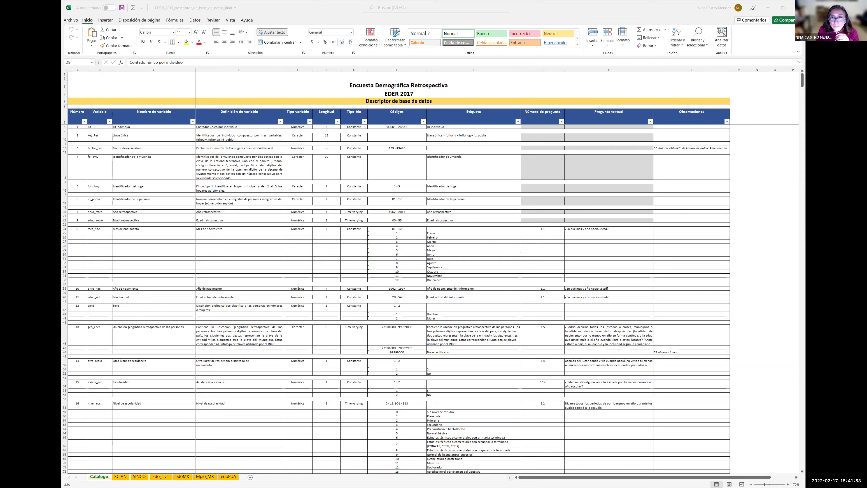
scroll(261, 376, up, 2)
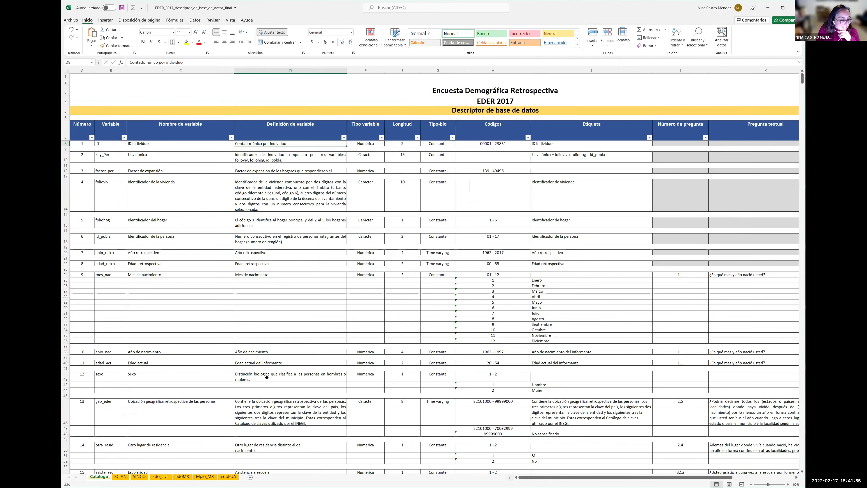